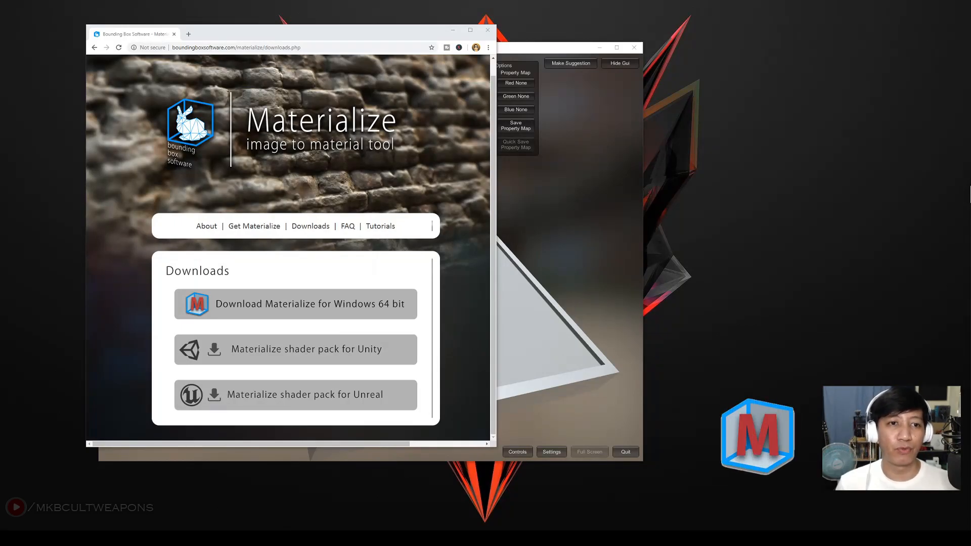
Step: Close the browser page with the Materialize downloads and bring the Materialize window into clear view
{"action": "mouse_move", "coordinate": [252, 39]}
{"action": "left_mouse_down"}
{"action": "mouse_move", "coordinate": [243, 38]}
{"action": "mouse_move", "coordinate": [253, 32]}
{"action": "left_mouse_up"}
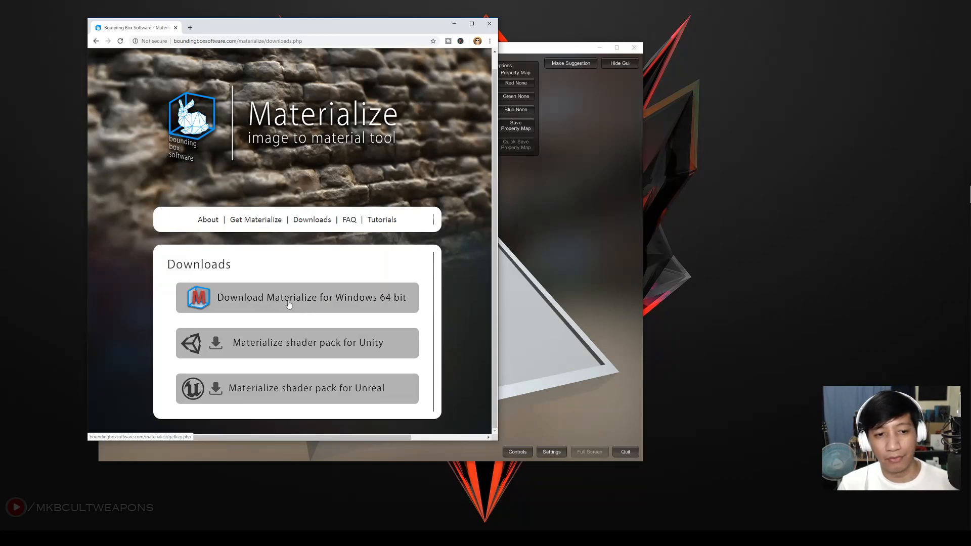
{"action": "left_click", "coordinate": [489, 23]}
{"action": "left_click_drag", "start_coordinate": [518, 50], "coordinate": [473, 24]}
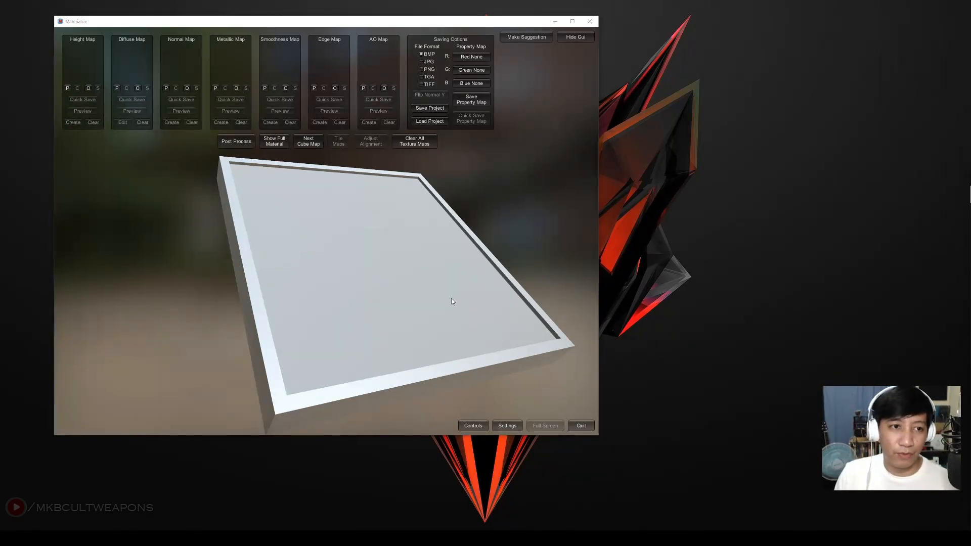
Step: Load Katana Diffuse_Plain.jpg from the Textures folder as the diffuse map
{"action": "left_click", "coordinate": [137, 88]}
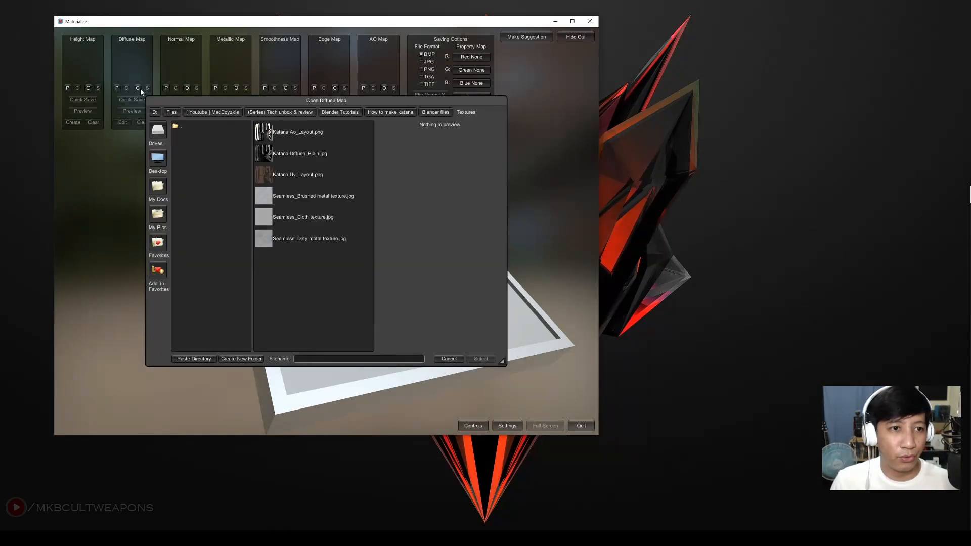
{"action": "left_click", "coordinate": [448, 359]}
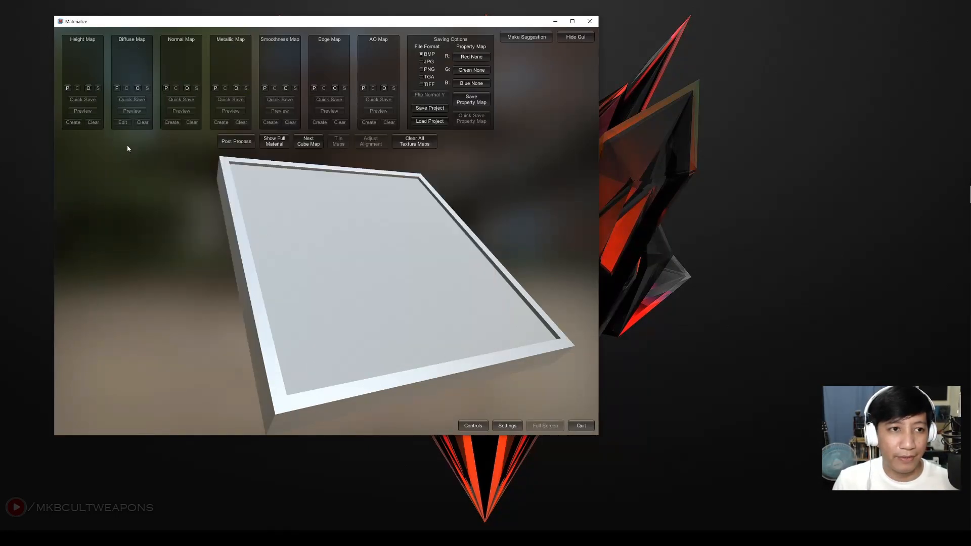
{"action": "left_click", "coordinate": [137, 88]}
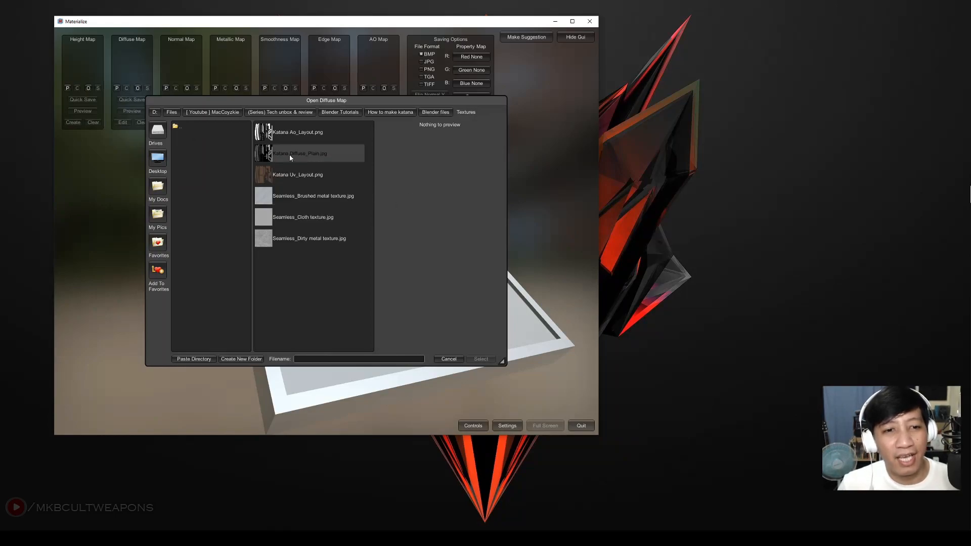
{"action": "left_click", "coordinate": [312, 158]}
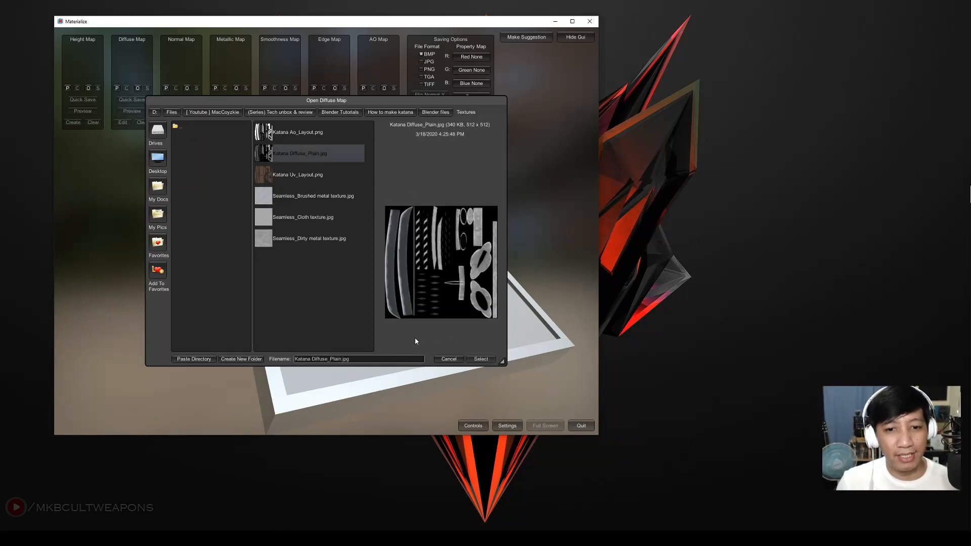
{"action": "left_click", "coordinate": [481, 359]}
{"action": "left_click_drag", "start_coordinate": [444, 316], "coordinate": [419, 279]}
{"action": "right_click_drag", "start_coordinate": [419, 277], "coordinate": [377, 253]}
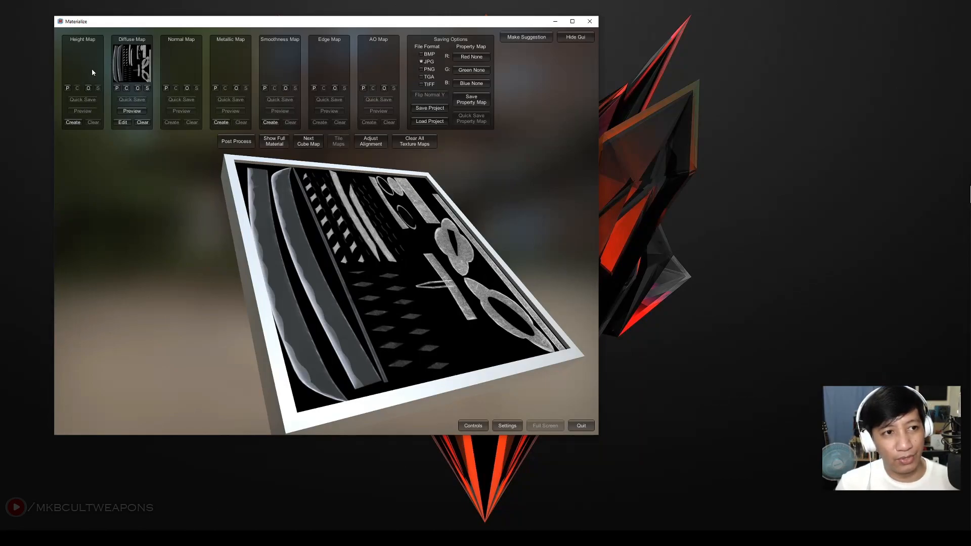
Step: Create a height map from the original diffuse using the Displace frequency weight preset and set it as the height map
{"action": "left_click", "coordinate": [73, 122]}
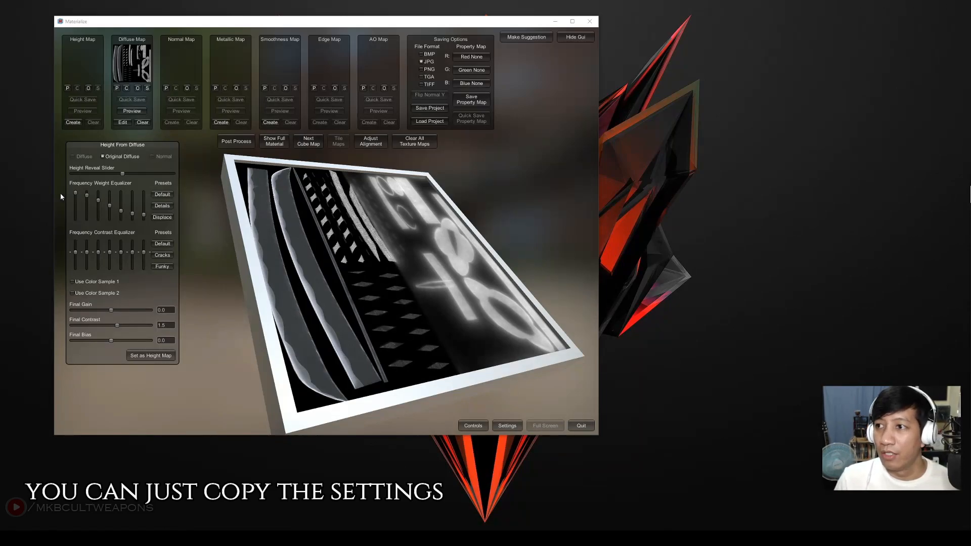
{"action": "left_click", "coordinate": [169, 219]}
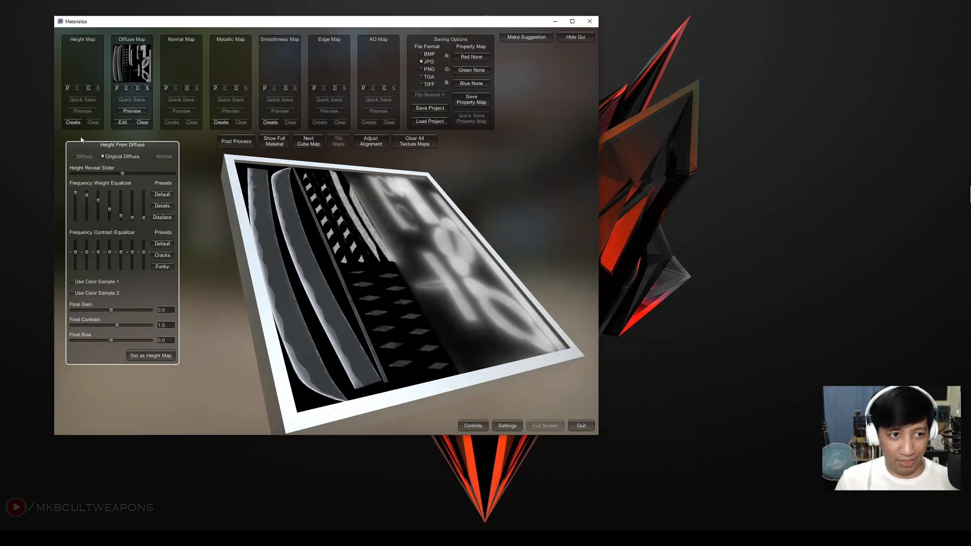
{"action": "left_click", "coordinate": [150, 356]}
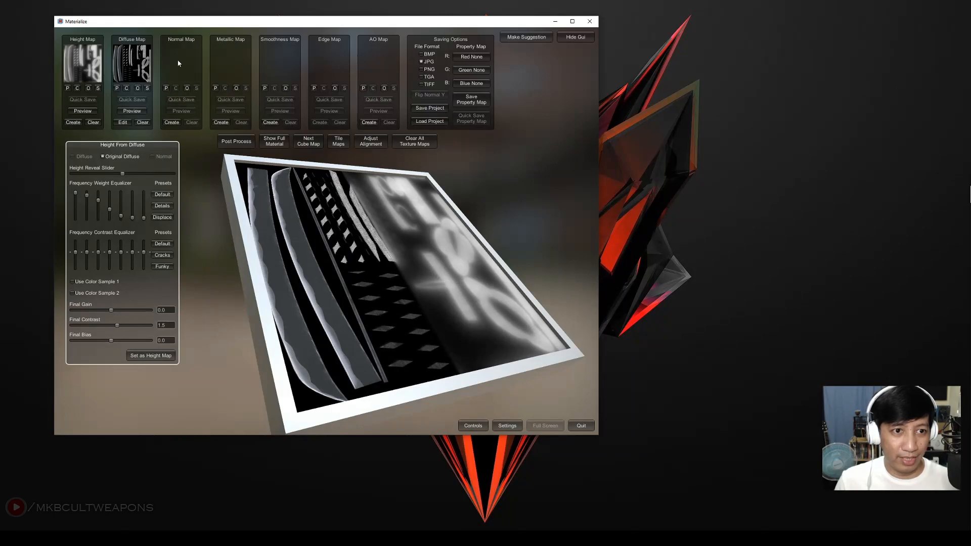
Step: Start a normal map from the height map with the Mids preset, Shape Recognition 0.6442 and Rotation 2.3851
{"action": "left_click", "coordinate": [172, 123]}
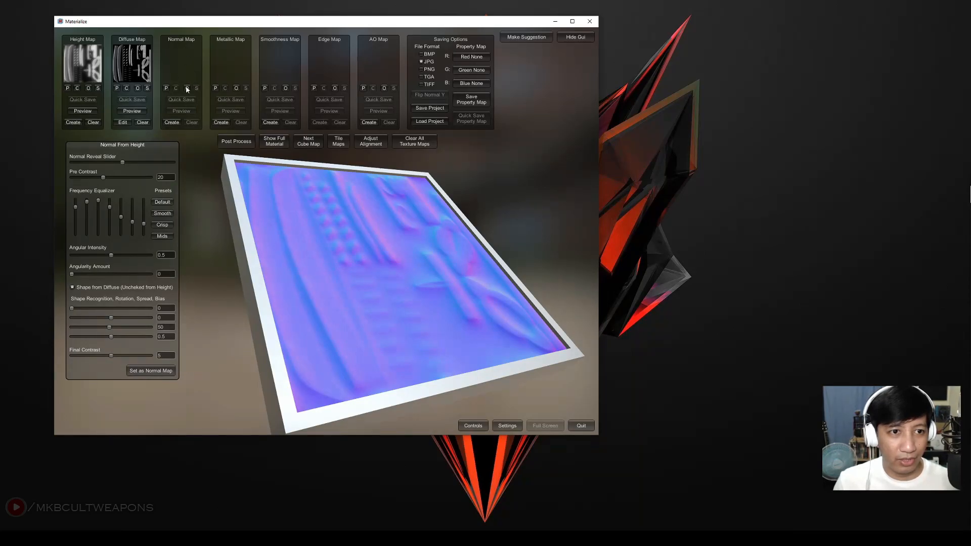
{"action": "left_click", "coordinate": [168, 238]}
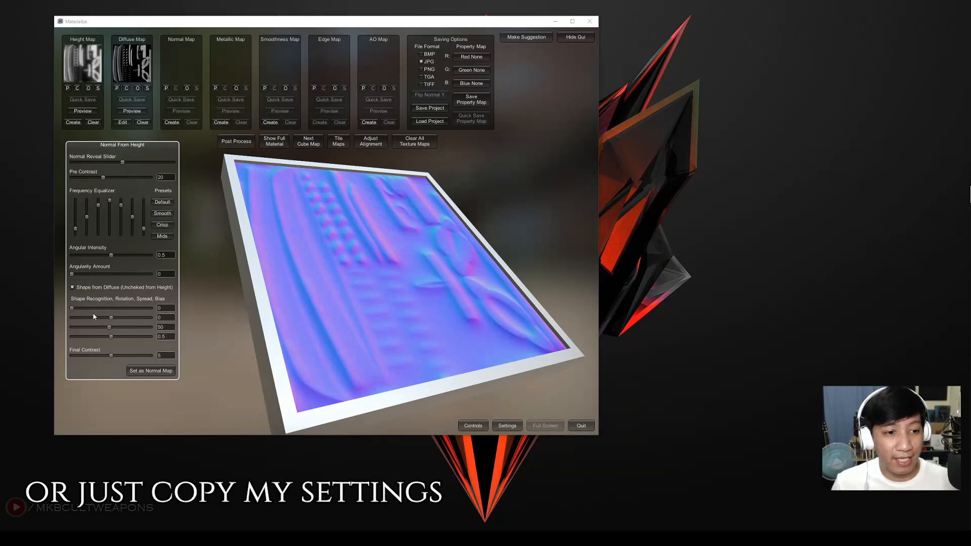
{"action": "left_click", "coordinate": [167, 311]}
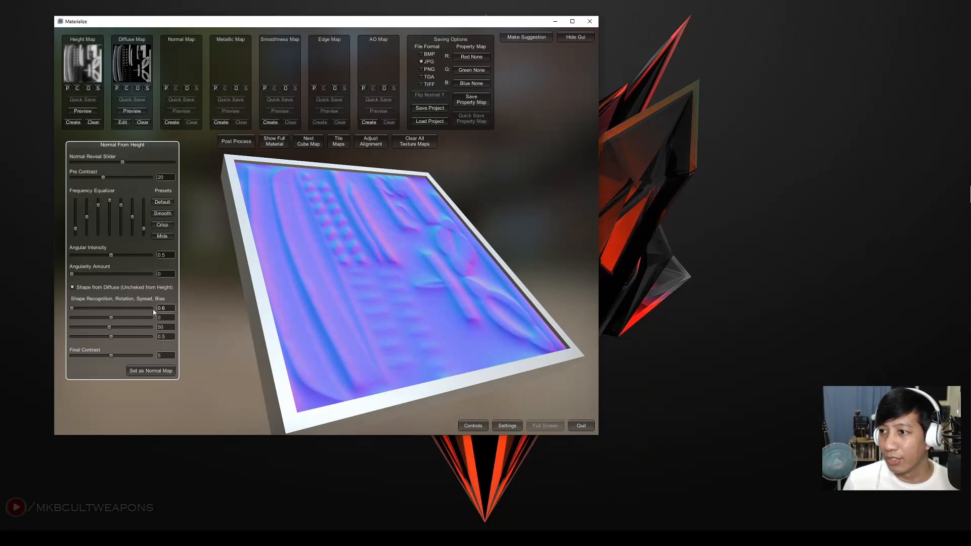
{"action": "key", "text": "Return"}
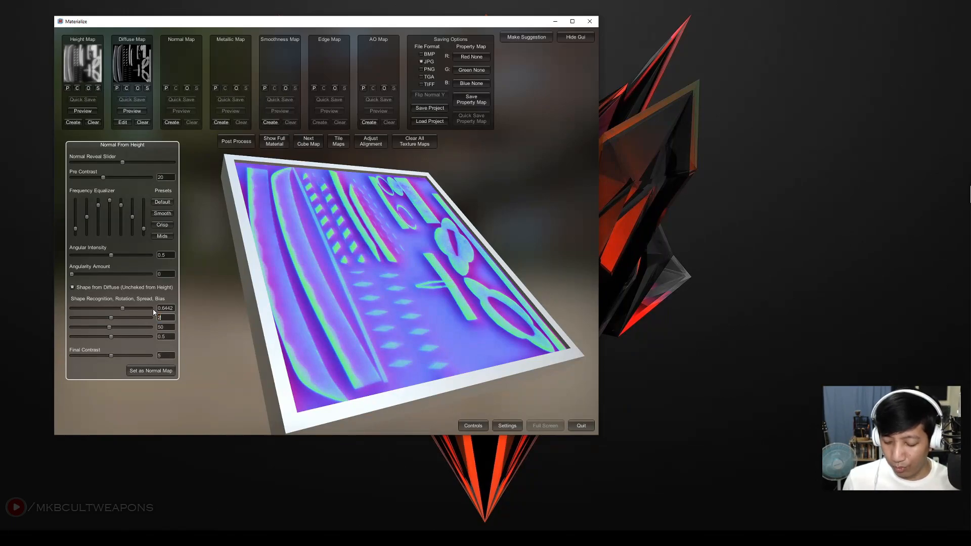
{"action": "type", "text": "2.3851"}
{"action": "key", "text": "Return"}
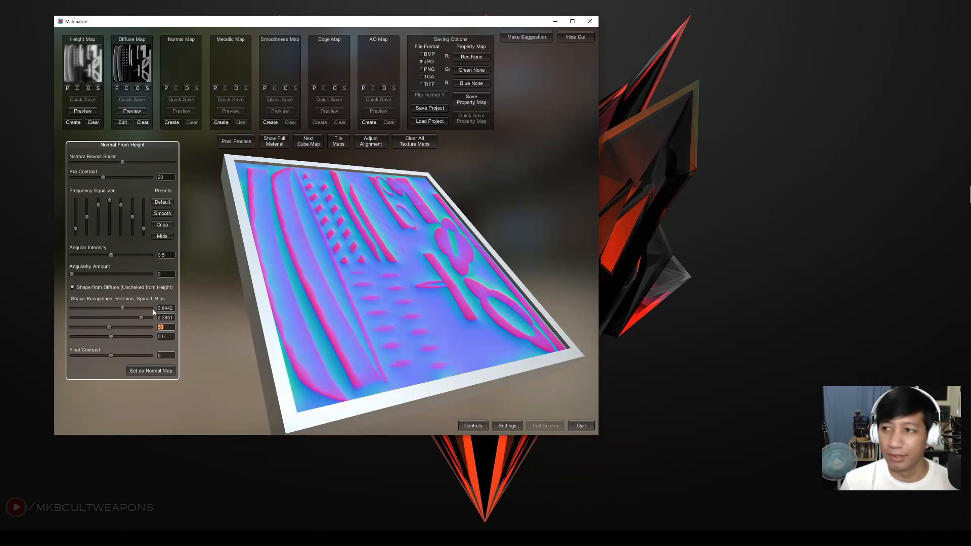
Step: Set the normal map's Final Contrast to 1.5 and apply the result as the normal map
{"action": "key", "text": "Tab"}
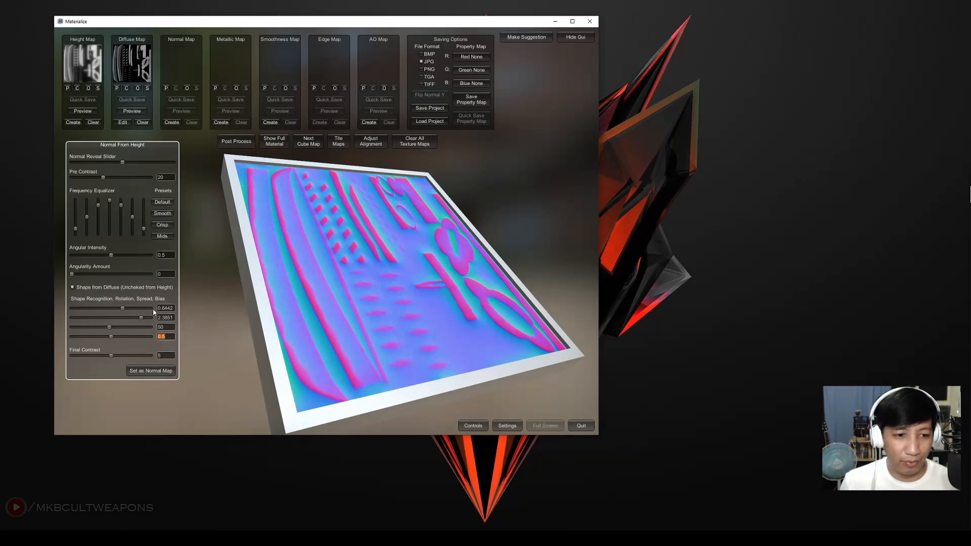
{"action": "key", "text": "Tab"}
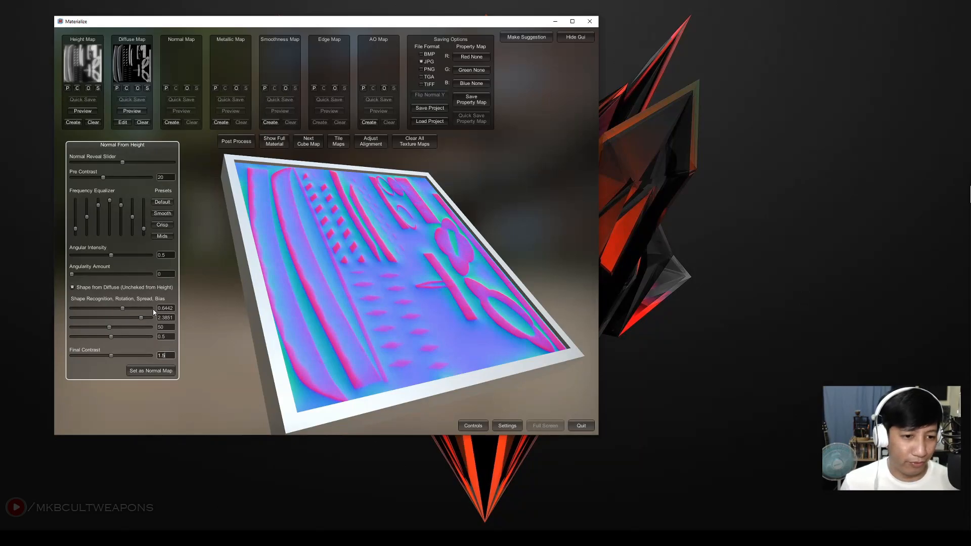
{"action": "key", "text": "Return"}
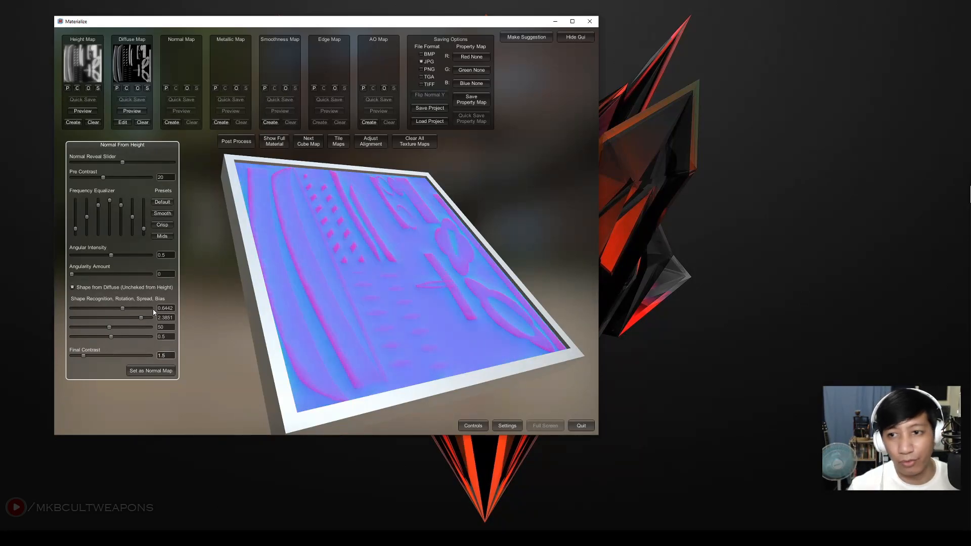
{"action": "left_click", "coordinate": [164, 371]}
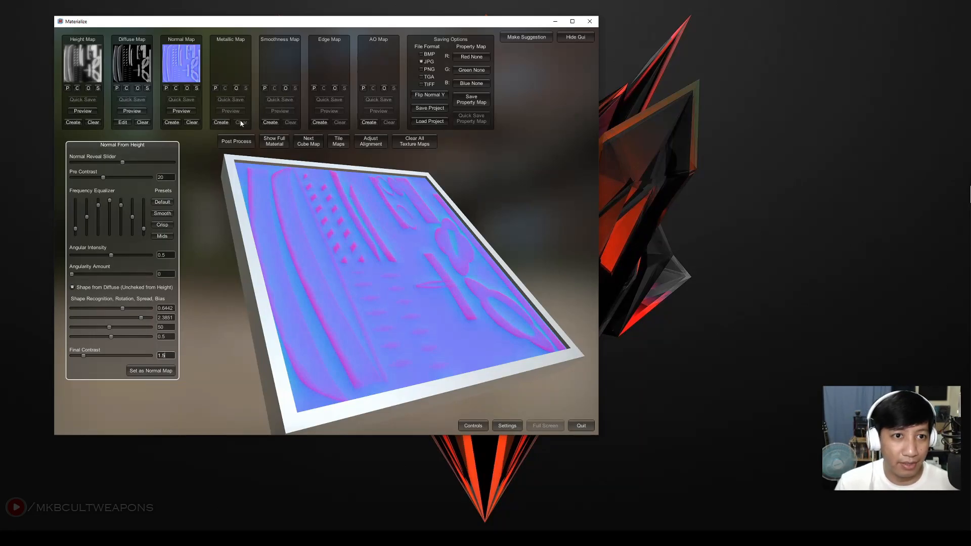
Step: Start a metallic map from the original diffuse, raising the Lum weight and lowering the High threshold to about a third of its range
{"action": "left_click", "coordinate": [221, 123]}
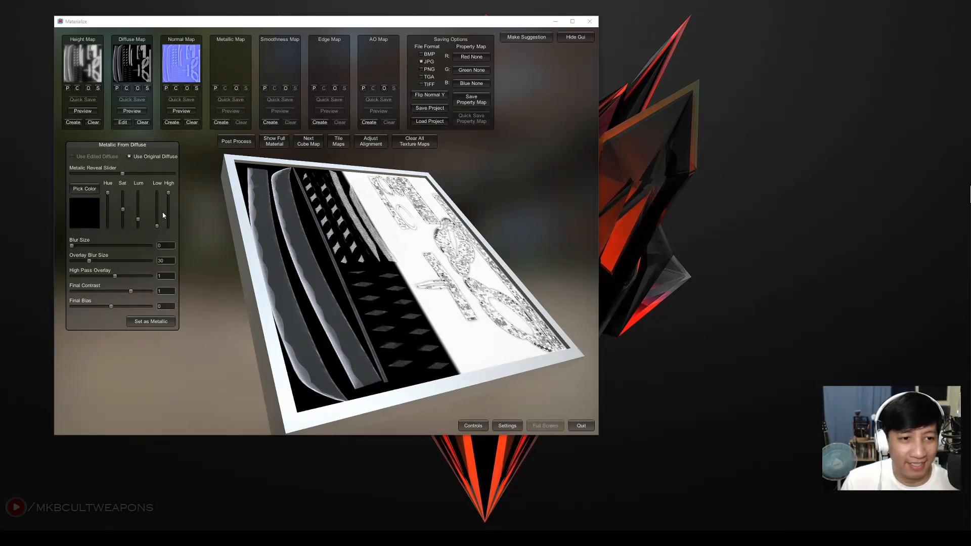
{"action": "left_click", "coordinate": [137, 220]}
{"action": "left_click_drag", "start_coordinate": [138, 220], "coordinate": [140, 203]}
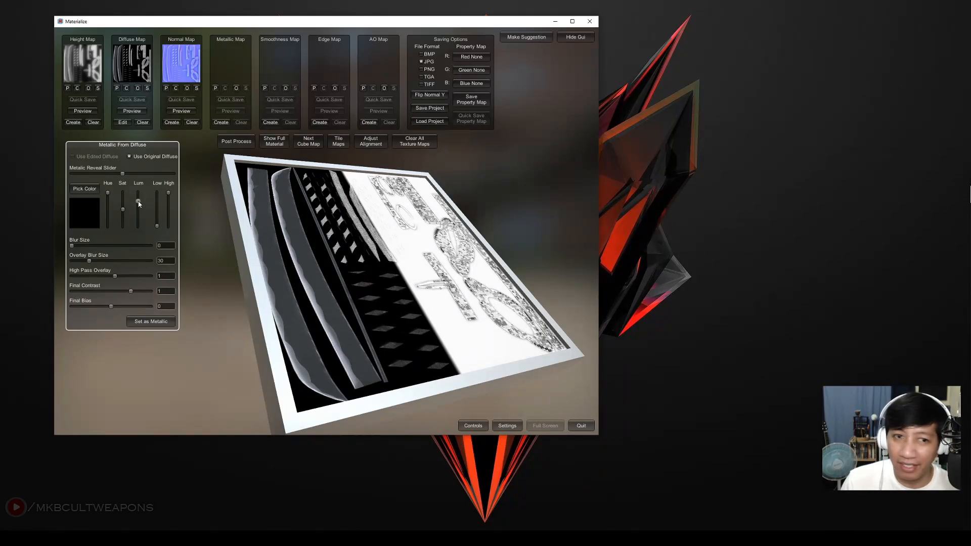
{"action": "left_click_drag", "start_coordinate": [169, 193], "coordinate": [169, 213]}
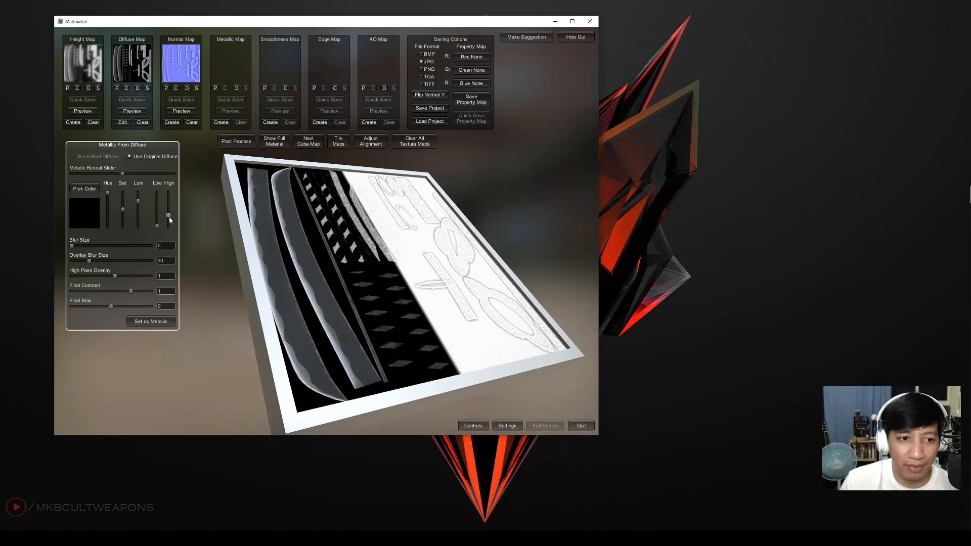
Step: Set the metallic map's Overlay Blur Size to 92, High Pass Overlay to 6.5 and Final Contrast to 0.09
{"action": "left_click", "coordinate": [166, 264]}
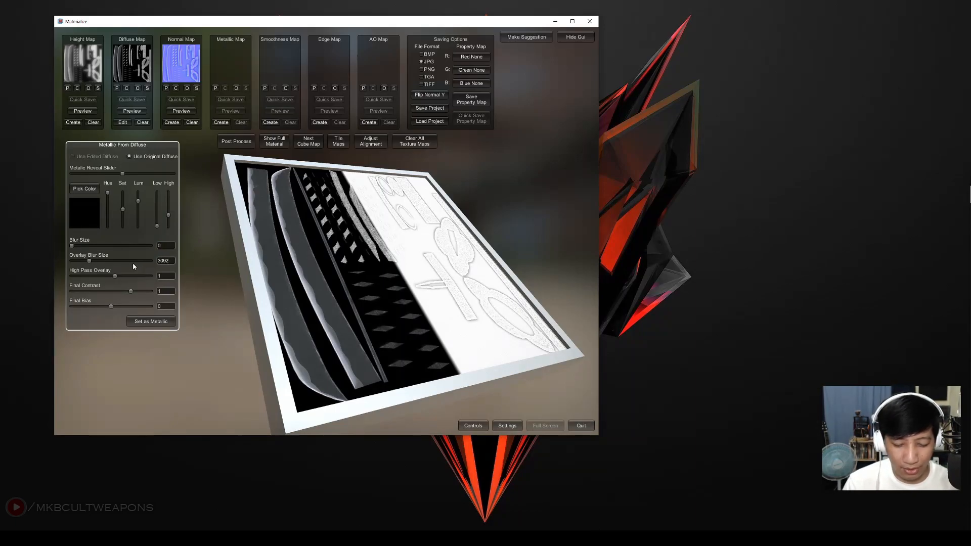
{"action": "type", "text": "92"}
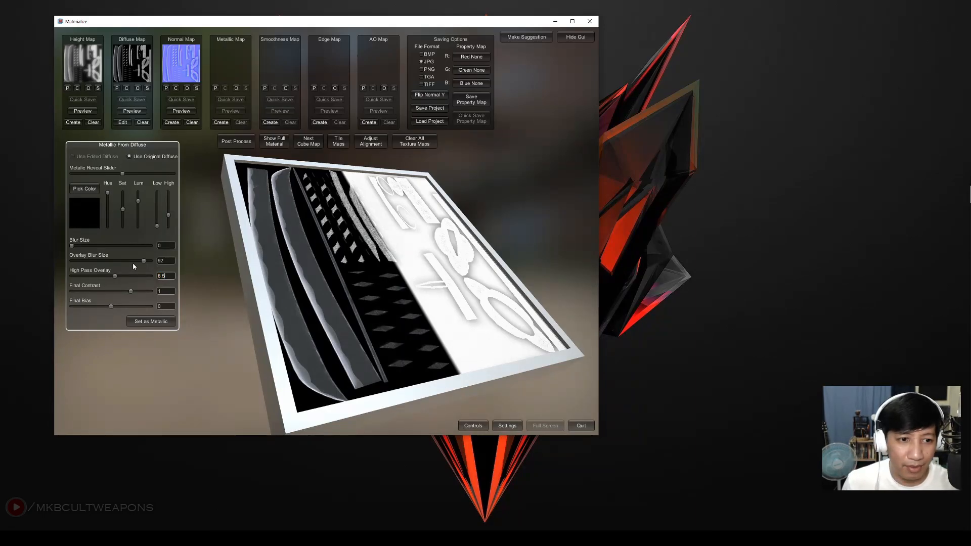
{"action": "key", "text": "Tab"}
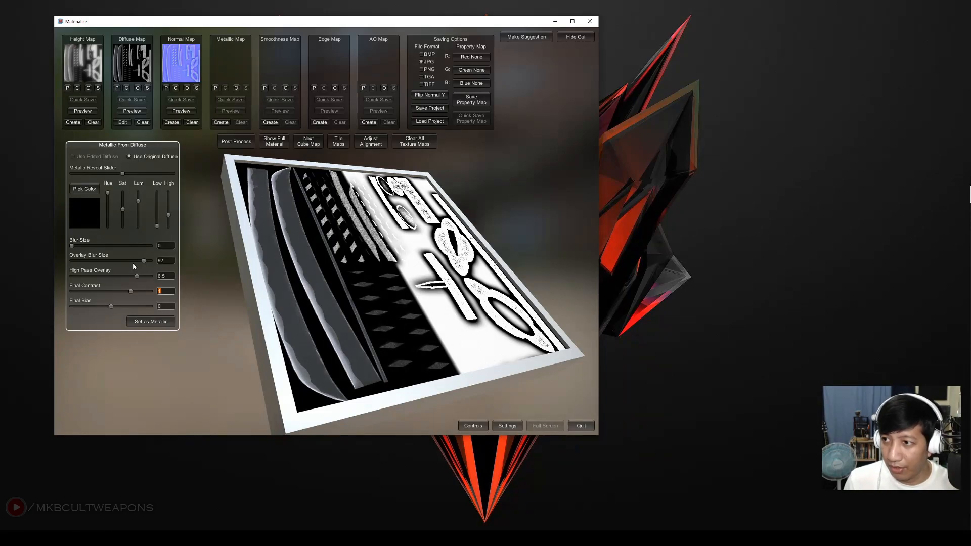
{"action": "key", "text": "Return"}
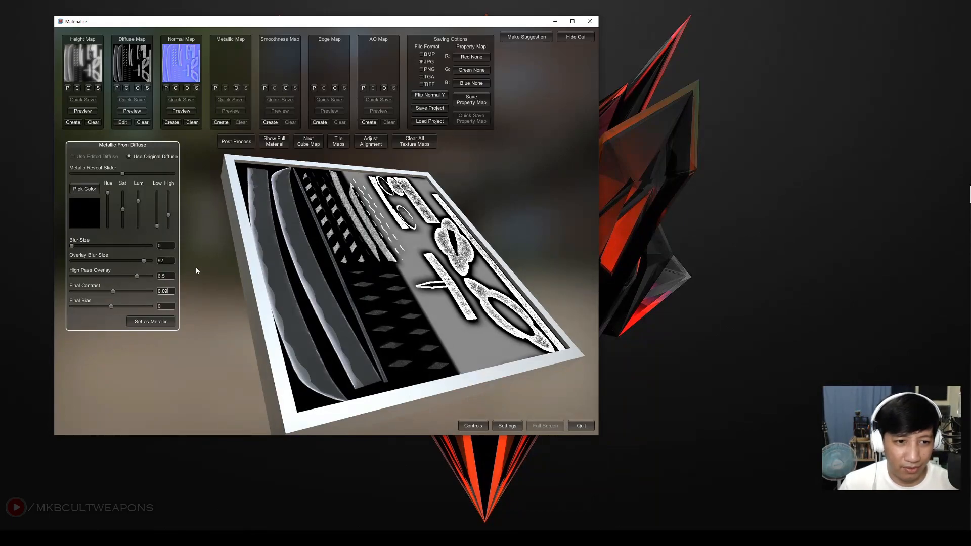
Step: Refine the metallic map to Overlay Blur Size 28, High Pass Overlay 3.2384, Final Contrast 0.0951 and Final Bias 0.0096, revealing it over the whole surface
{"action": "left_click_drag", "start_coordinate": [112, 290], "coordinate": [113, 292]}
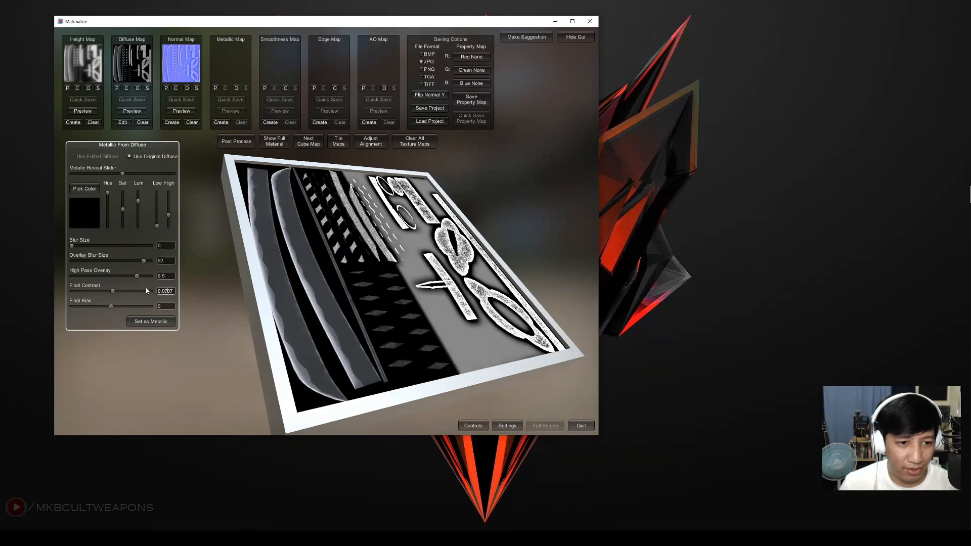
{"action": "double_click", "coordinate": [167, 291]}
{"action": "type", "text": "0.0"}
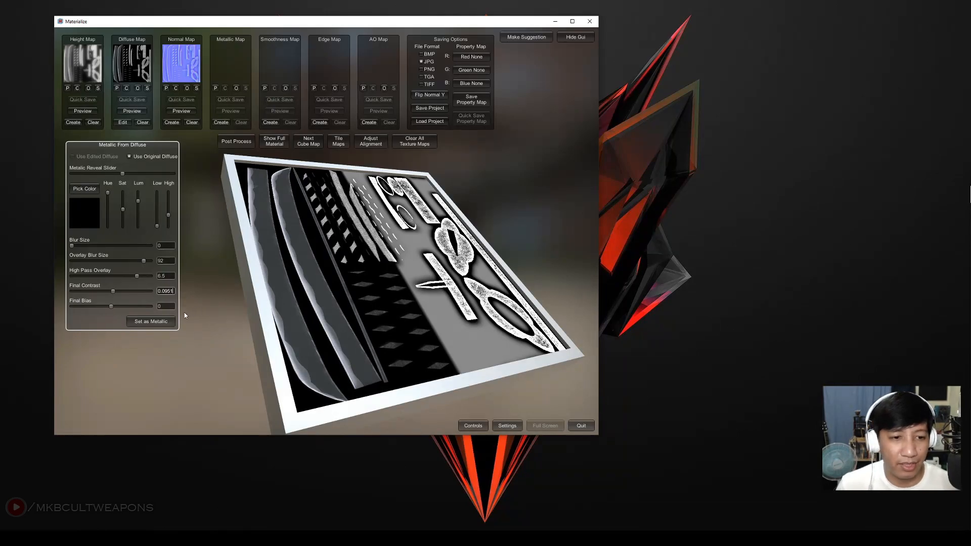
{"action": "left_click", "coordinate": [164, 309]}
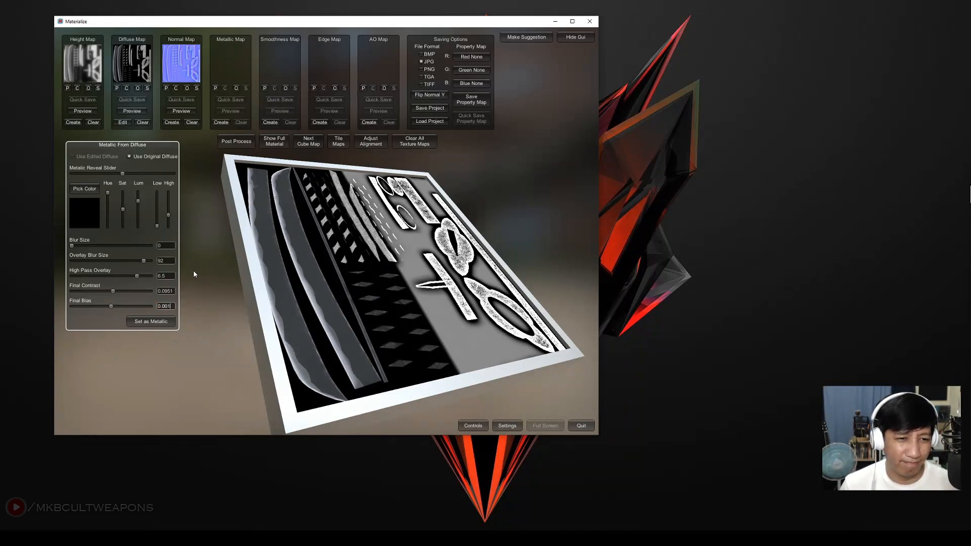
{"action": "left_click_drag", "start_coordinate": [165, 307], "coordinate": [176, 305]}
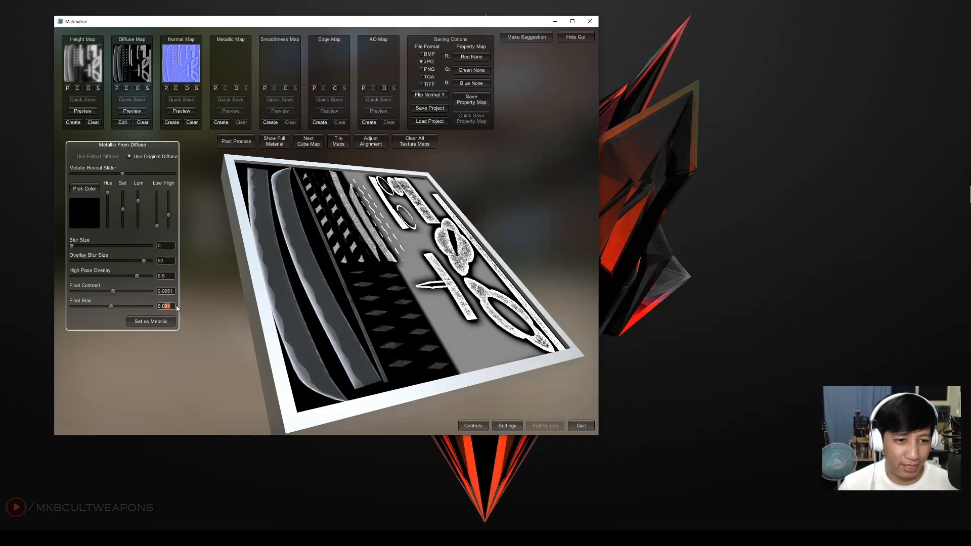
{"action": "type", "text": "1"}
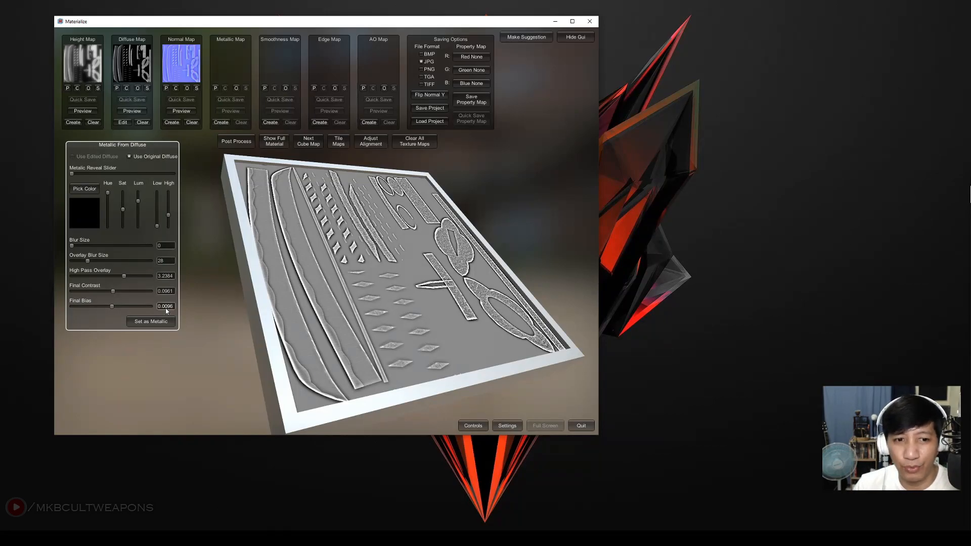
Step: Check the metallic preview from another angle and apply it as the metallic map
{"action": "left_click_drag", "start_coordinate": [456, 272], "coordinate": [389, 282]}
{"action": "right_click_drag", "start_coordinate": [388, 283], "coordinate": [424, 255]}
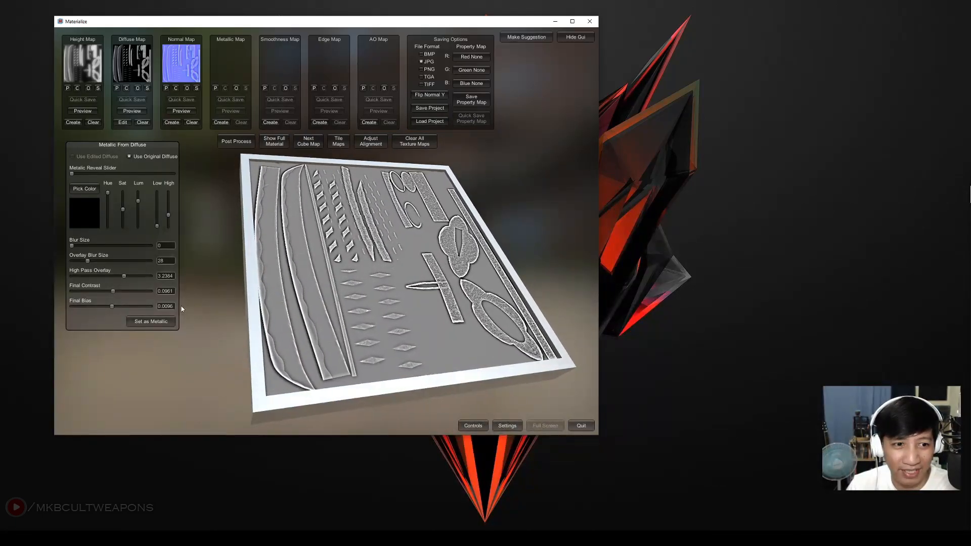
{"action": "left_click", "coordinate": [150, 321]}
Step: Start an edge map from the normal map and raise the fifth Frequency Equalizer band close to the top of its range
{"action": "right_click_drag", "start_coordinate": [367, 220], "coordinate": [387, 207]}
{"action": "left_click", "coordinate": [320, 123]}
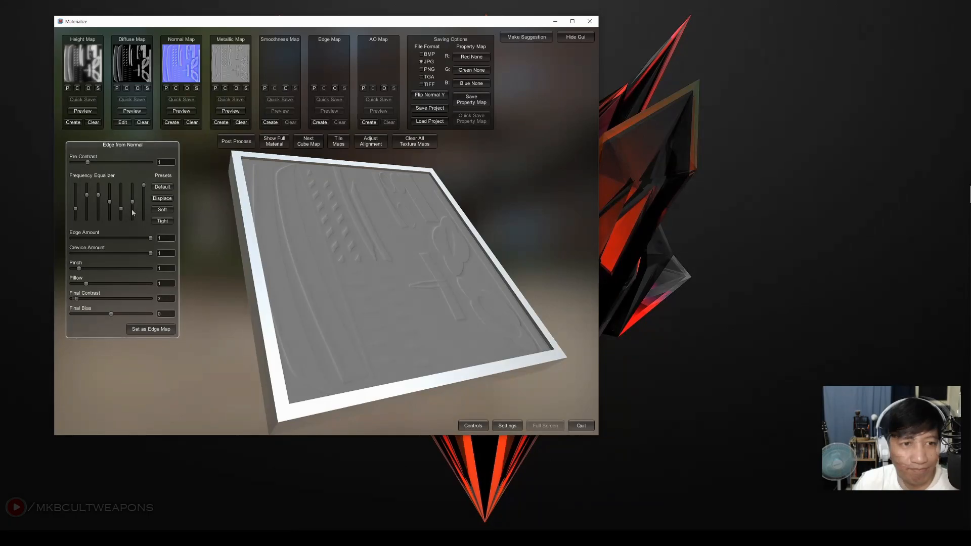
{"action": "left_click_drag", "start_coordinate": [121, 208], "coordinate": [121, 187]}
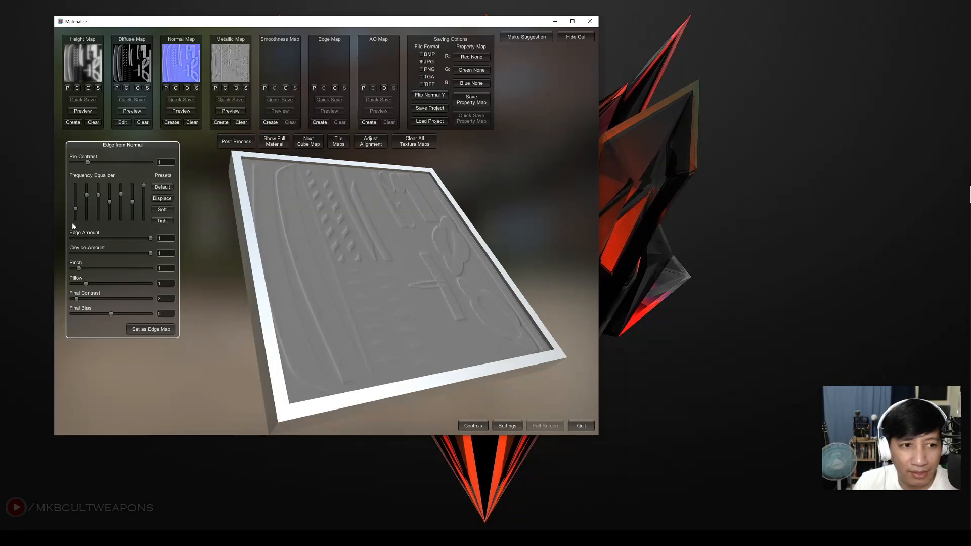
Step: Set the edge map's Edge Amount to 0.3, Crevice Amount to 0.5 and Pinch to 0.5
{"action": "left_click", "coordinate": [174, 239]}
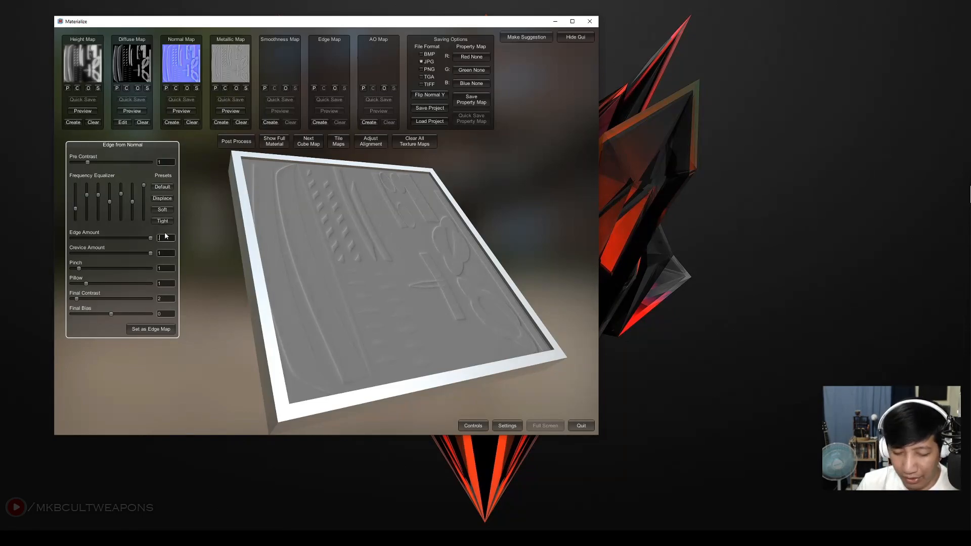
{"action": "key", "text": "Return"}
{"action": "left_click_drag", "start_coordinate": [162, 254], "coordinate": [151, 253]}
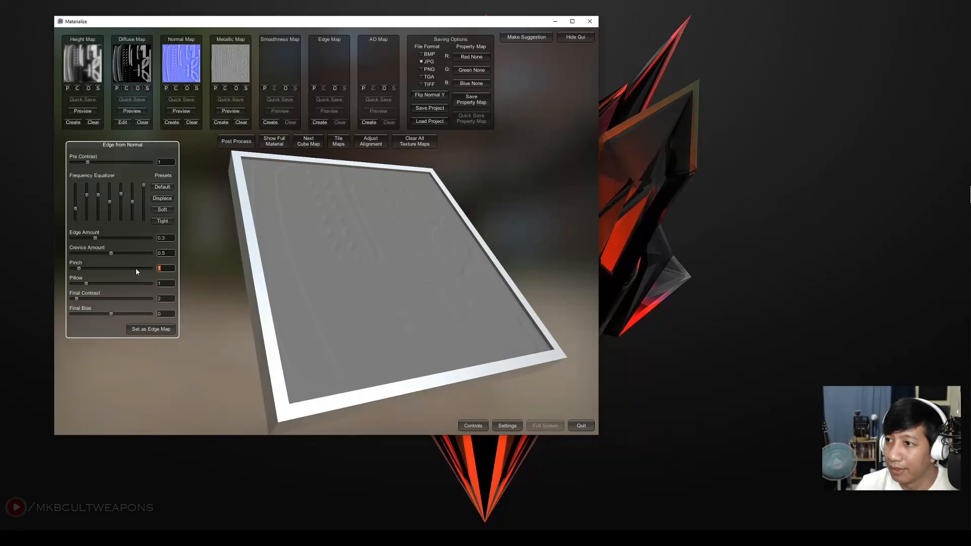
{"action": "type", "text": "0.5"}
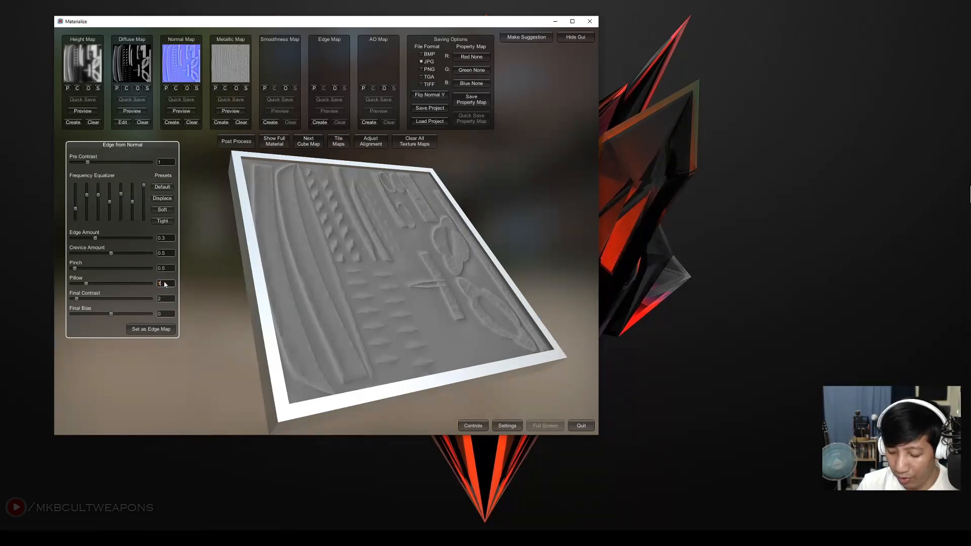
Step: Set the edge map's Pillow to 1.2 and Final Bias to 0.05, keeping Final Contrast at 2
{"action": "key", "text": "Return"}
{"action": "left_click_drag", "start_coordinate": [163, 299], "coordinate": [135, 299]}
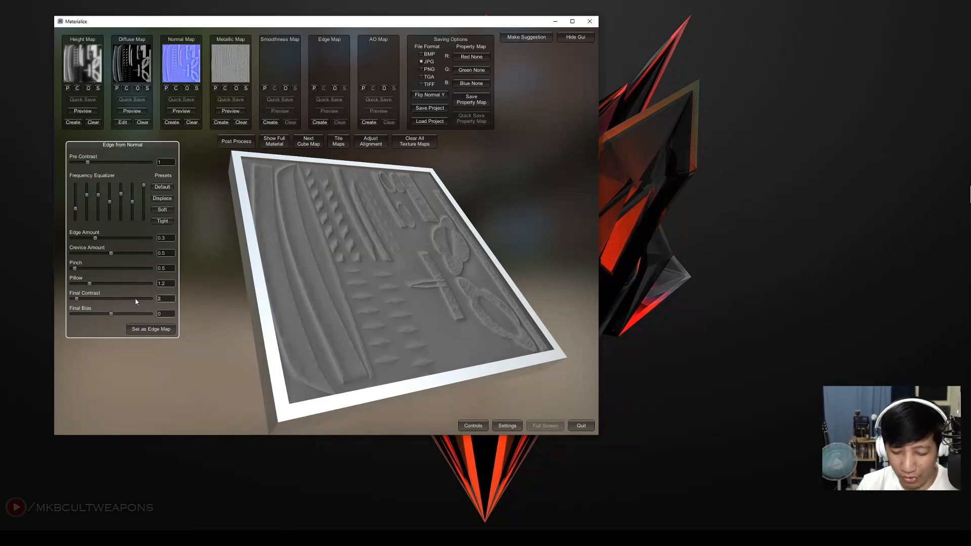
{"action": "key", "text": "Tab"}
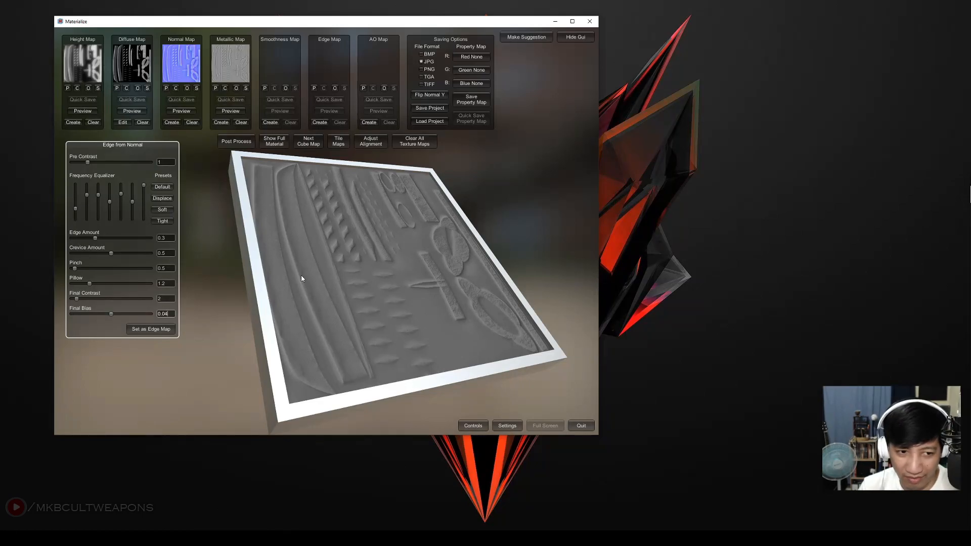
{"action": "key", "text": "Return"}
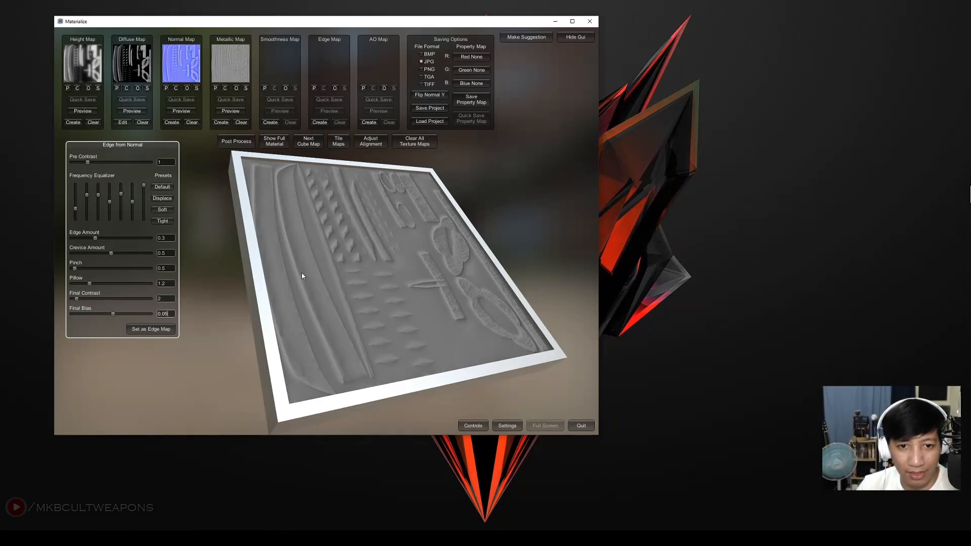
Step: Check the edge preview from another angle and apply it as the edge map
{"action": "mouse_move", "coordinate": [507, 266]}
{"action": "left_mouse_down"}
{"action": "mouse_move", "coordinate": [478, 300]}
{"action": "mouse_move", "coordinate": [399, 246]}
{"action": "mouse_move", "coordinate": [484, 255]}
{"action": "mouse_move", "coordinate": [511, 242]}
{"action": "mouse_move", "coordinate": [514, 260]}
{"action": "mouse_move", "coordinate": [494, 262]}
{"action": "left_mouse_up"}
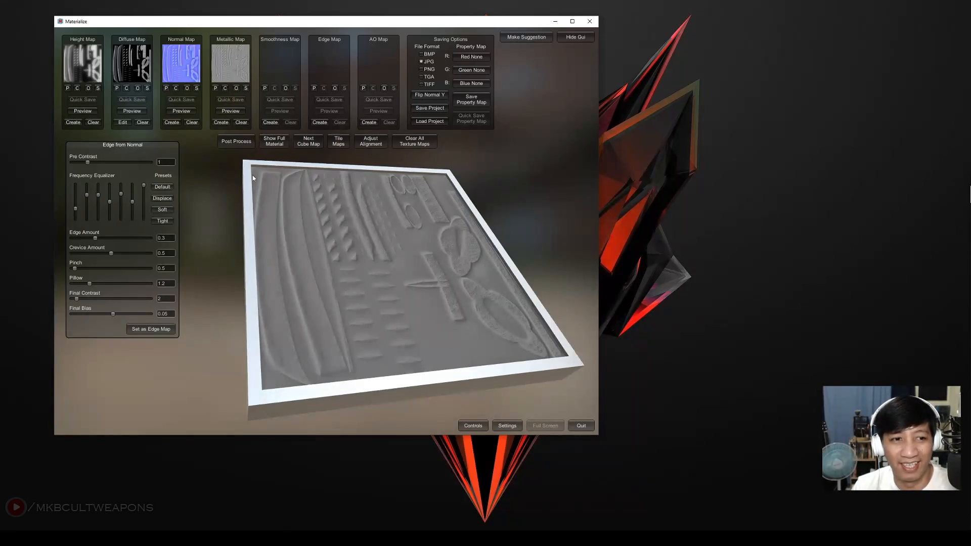
{"action": "left_click", "coordinate": [151, 329]}
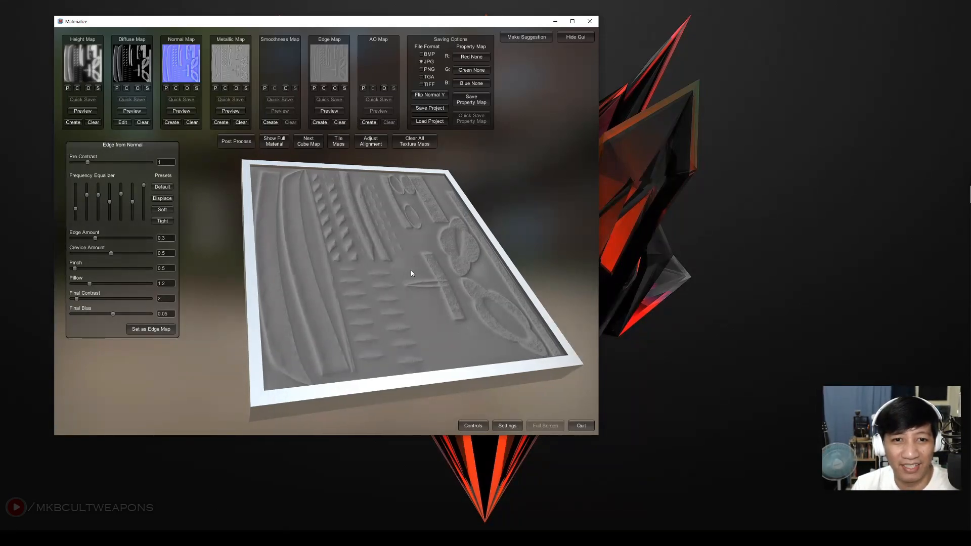
{"action": "left_click_drag", "start_coordinate": [410, 271], "coordinate": [420, 266]}
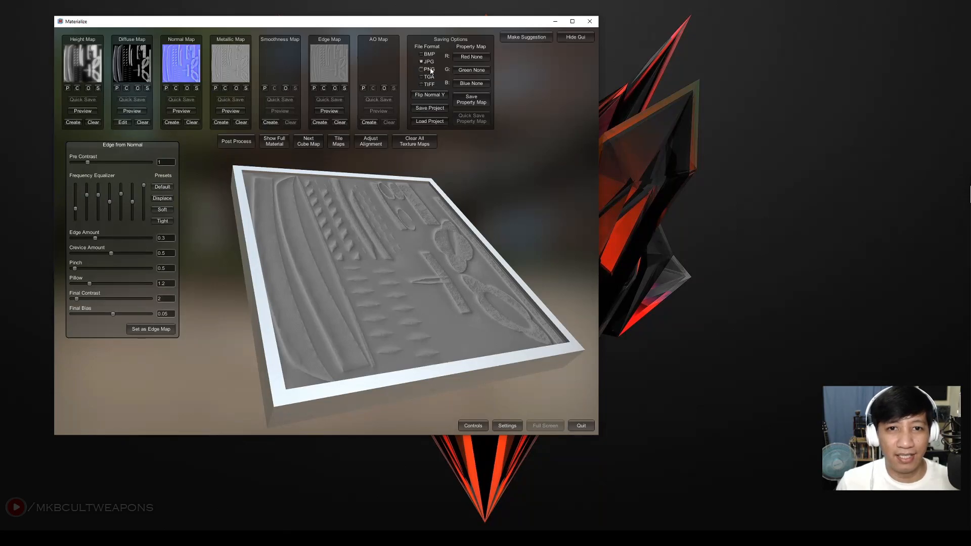
Step: Begin saving the project and create a new folder named Materials inside the Textures folder
{"action": "left_click", "coordinate": [429, 108]}
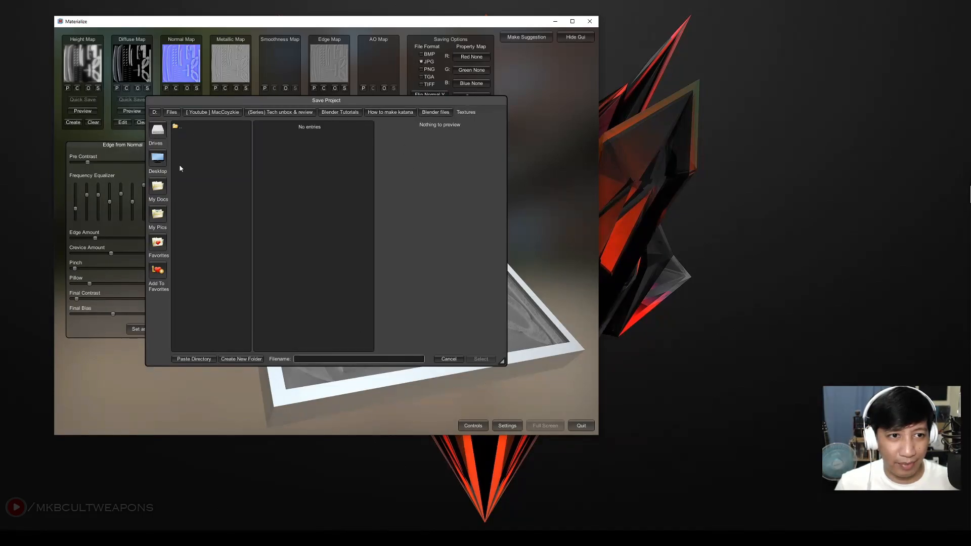
{"action": "left_click", "coordinate": [247, 360]}
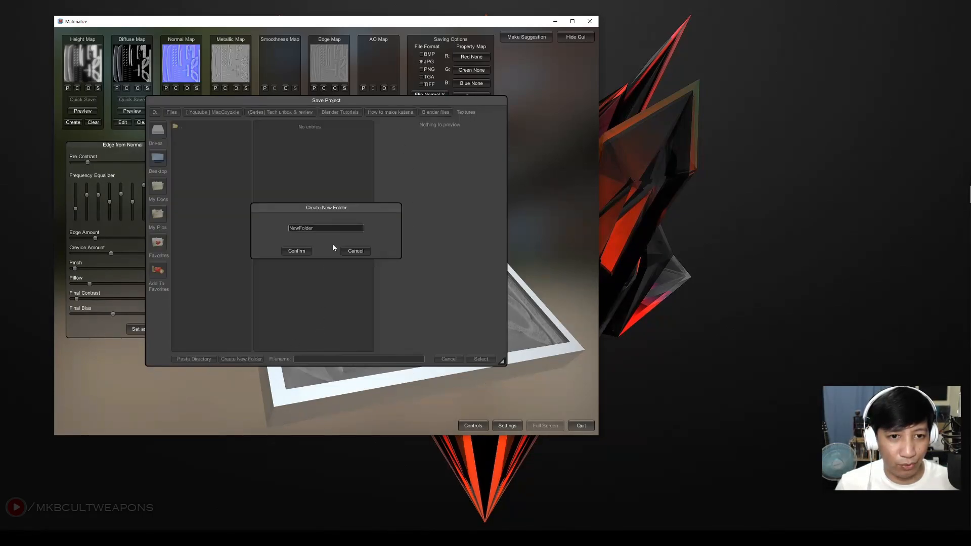
{"action": "left_click_drag", "start_coordinate": [318, 228], "coordinate": [257, 227]}
{"action": "type", "text": "Mater"}
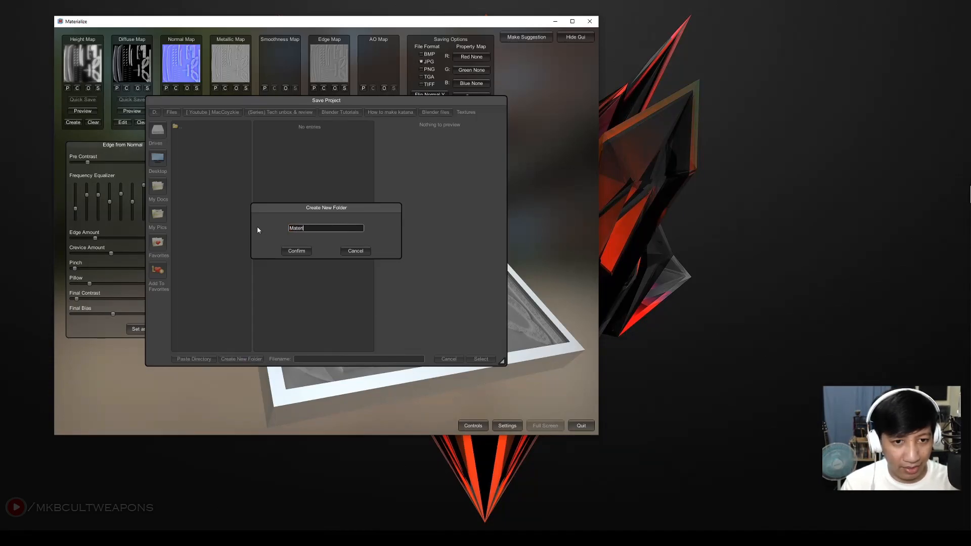
{"action": "type", "text": "ials"}
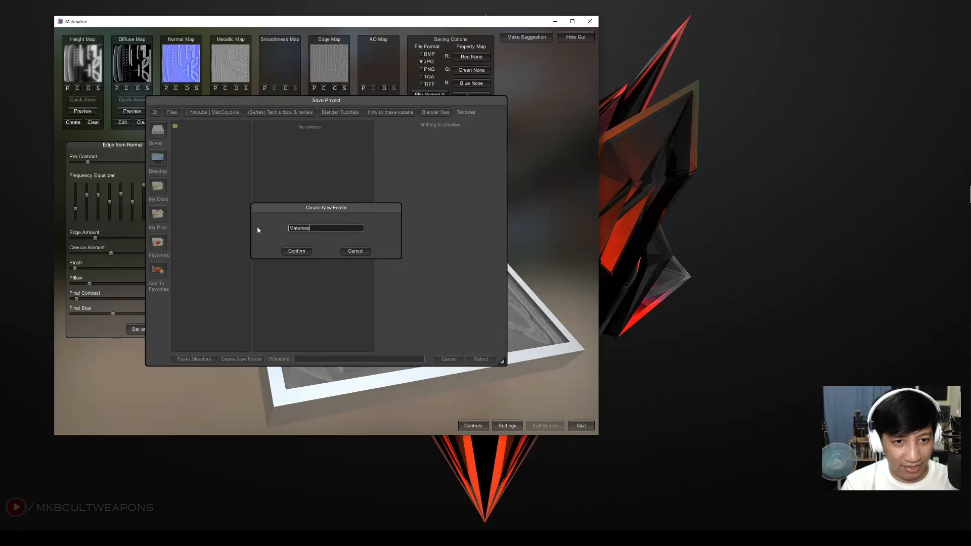
{"action": "left_click", "coordinate": [302, 252]}
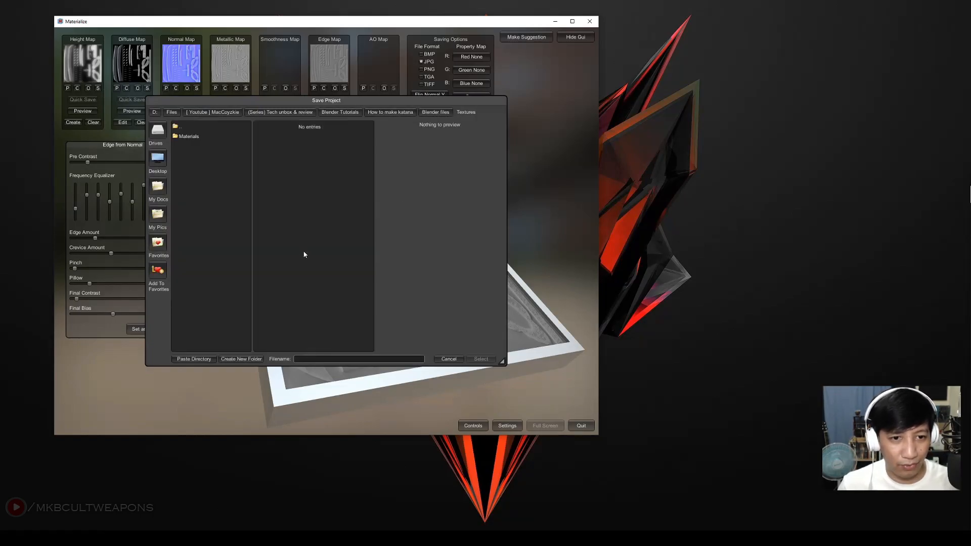
Step: Save the project in the Textures folder under the file name "Katana Materials"
{"action": "left_click", "coordinate": [374, 359]}
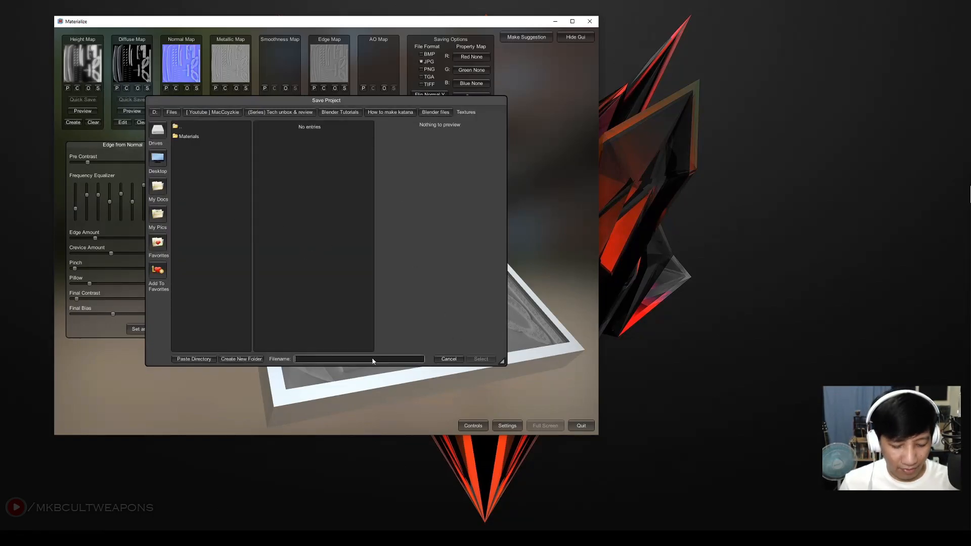
{"action": "type", "text": "Katan"}
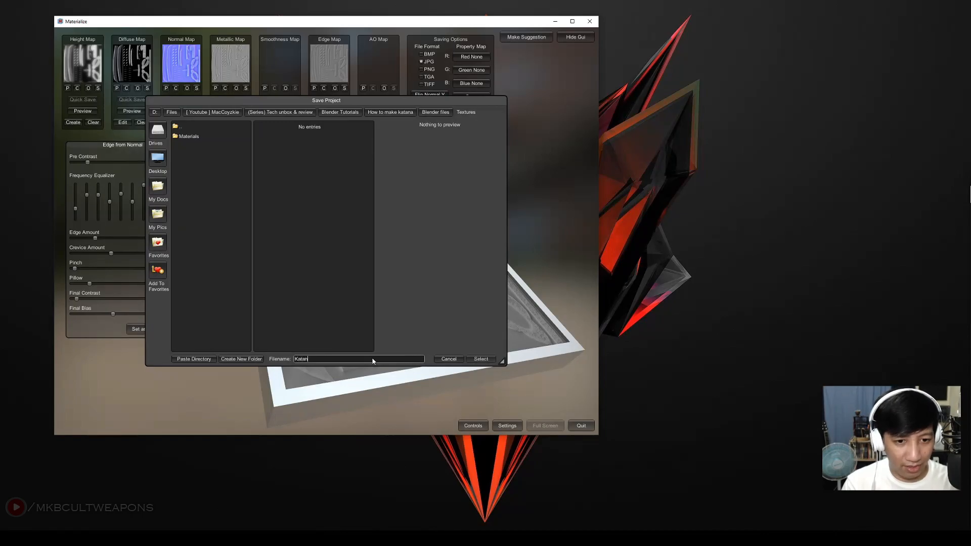
{"action": "type", "text": "a Materials"}
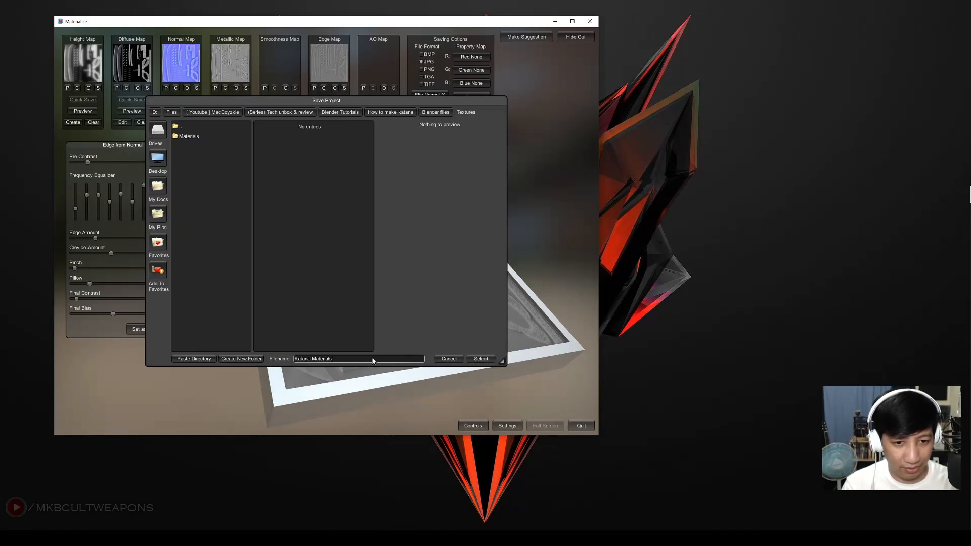
{"action": "left_click", "coordinate": [487, 361]}
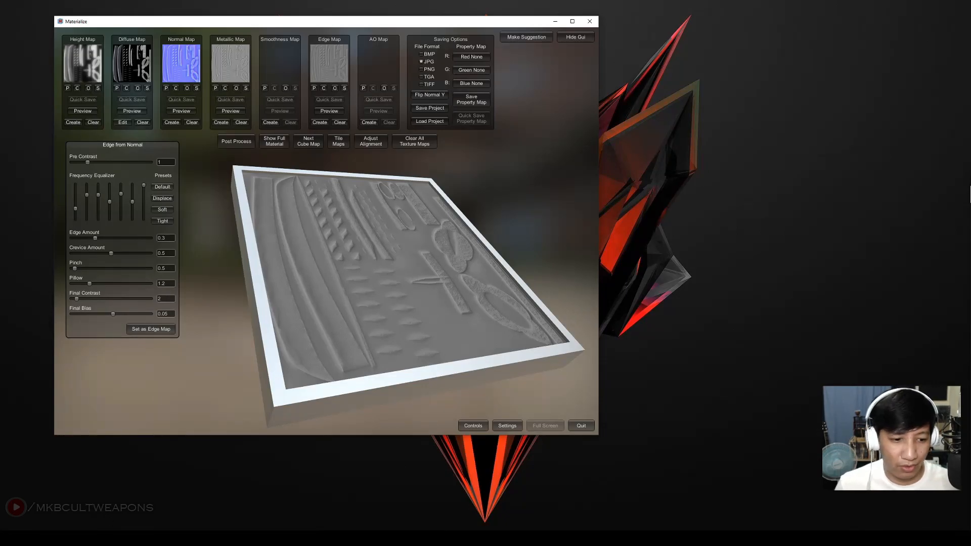
Step: Switch to the Textures folder in File Explorer and display its files as medium icons
{"action": "left_click", "coordinate": [555, 21]}
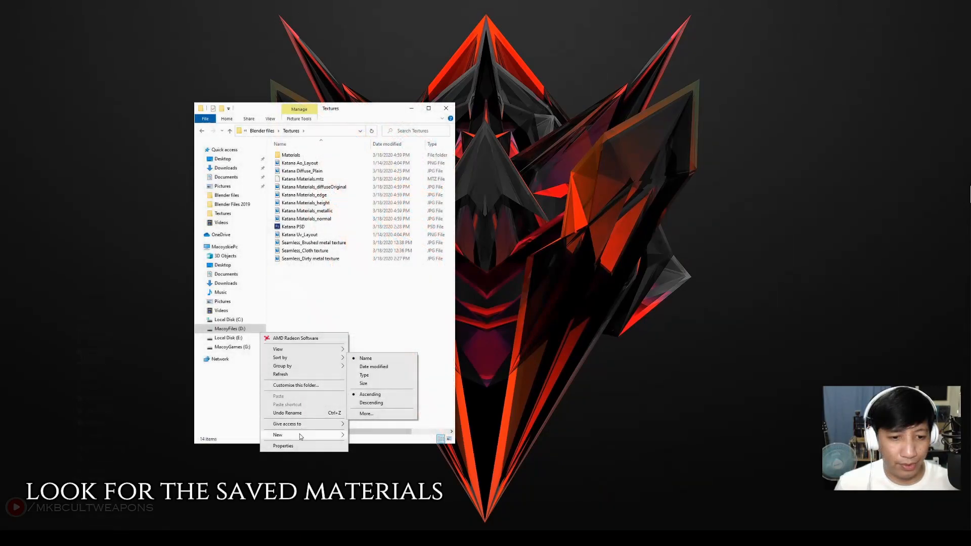
{"action": "mouse_move", "coordinate": [303, 349]}
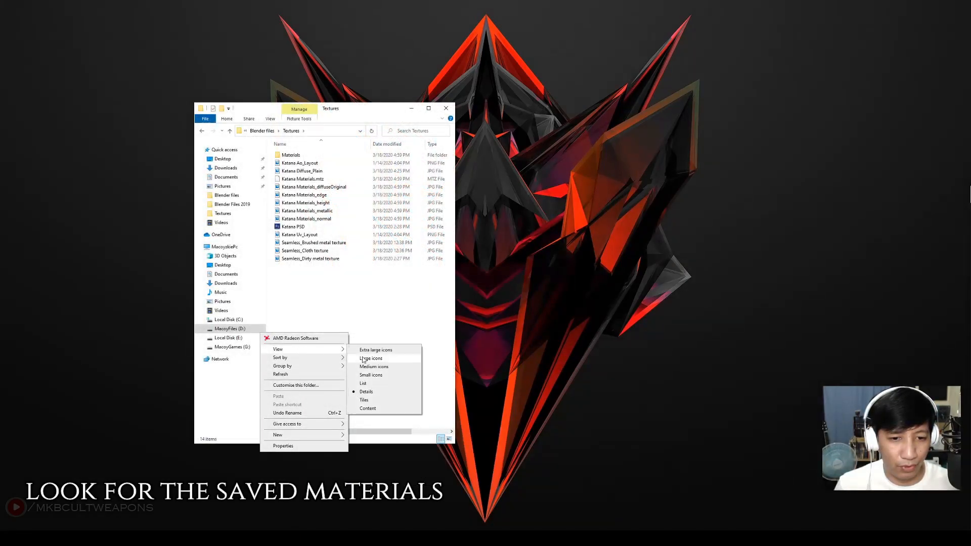
{"action": "left_click", "coordinate": [373, 367]}
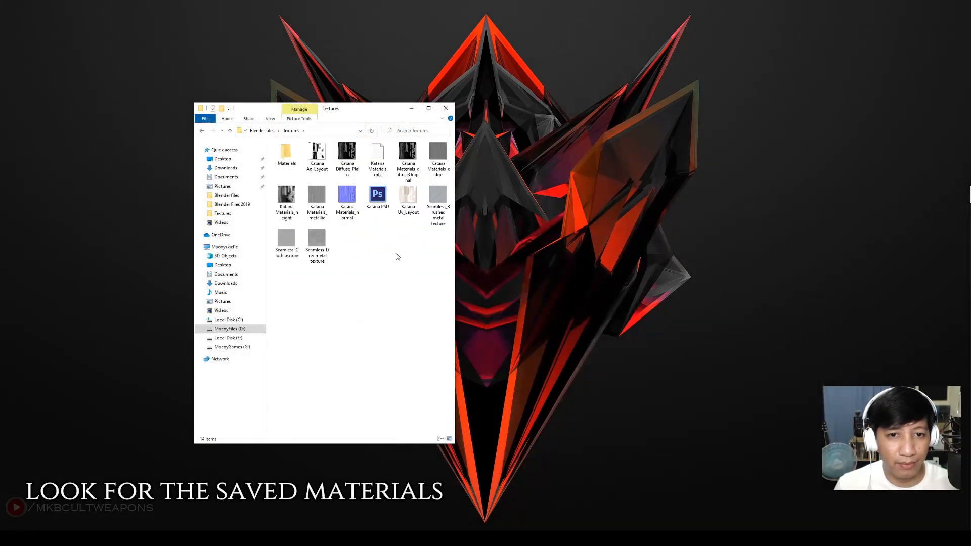
Step: Move the Katana Materials height, metallic, normal, edge and diffuseOriginal images into the Materials folder
{"action": "left_click", "coordinate": [294, 203]}
{"action": "left_click", "coordinate": [317, 202], "text": "ctrl"}
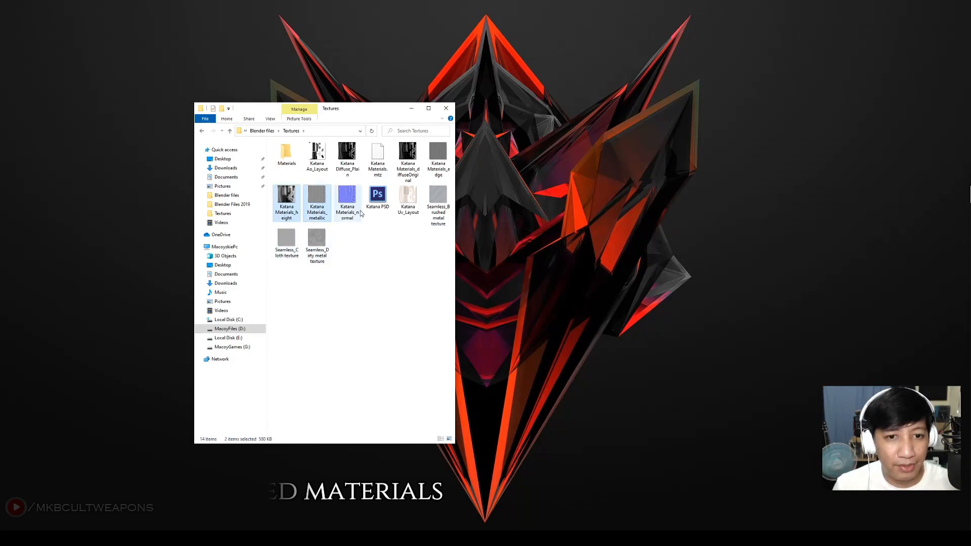
{"action": "left_click", "coordinate": [348, 202], "text": "ctrl"}
{"action": "left_click", "coordinate": [438, 157], "text": "ctrl"}
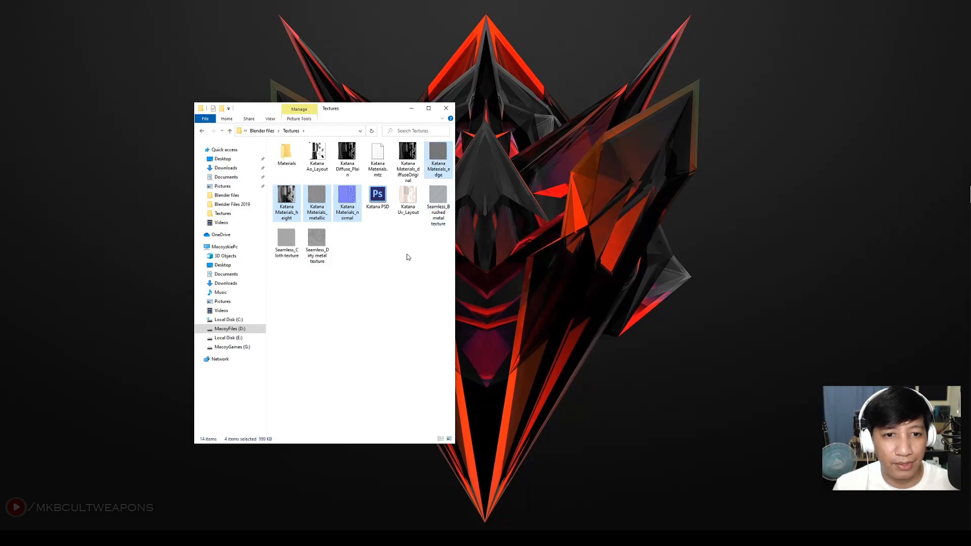
{"action": "left_click", "coordinate": [410, 157], "text": "ctrl"}
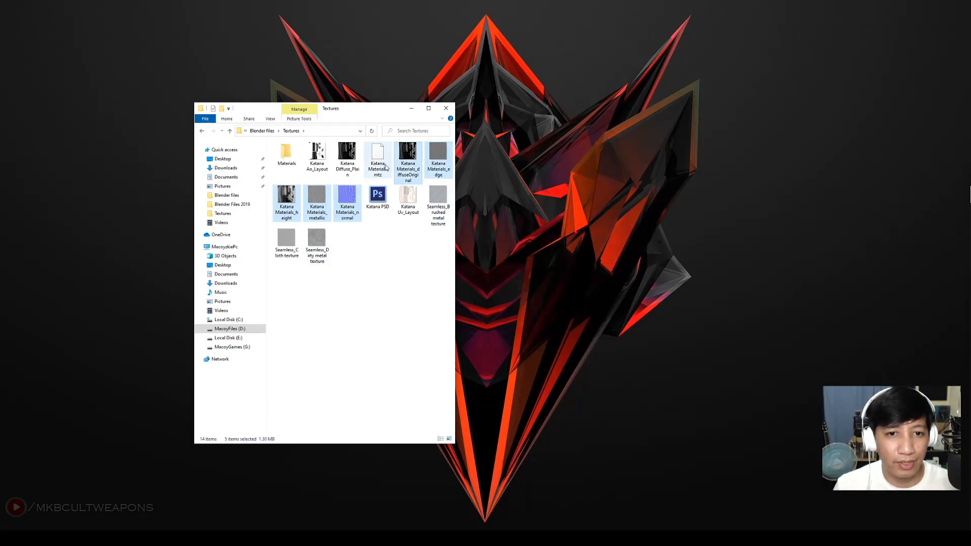
{"action": "left_click_drag", "start_coordinate": [412, 162], "coordinate": [287, 157]}
Step: Open the Materials folder to check the moved maps and shift its window out of the way
{"action": "double_click", "coordinate": [293, 164]}
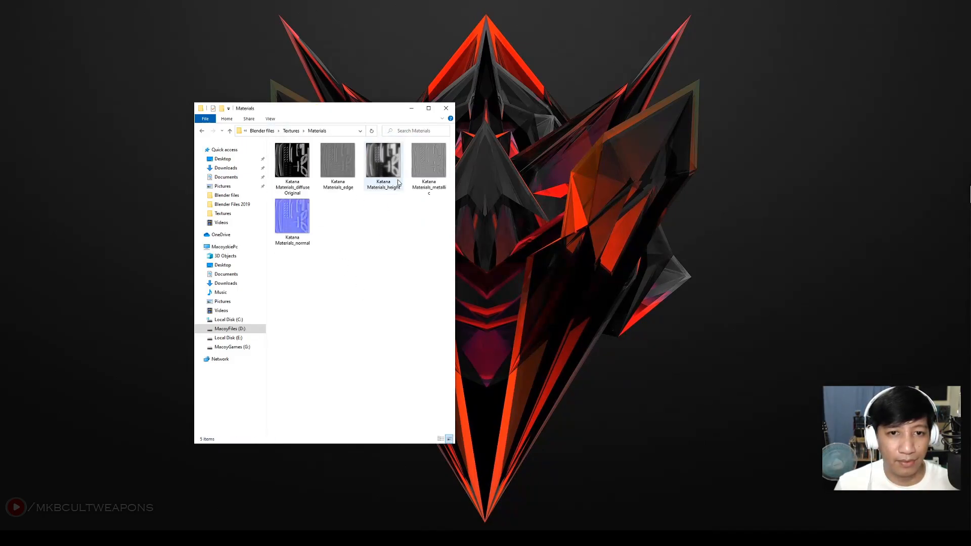
{"action": "left_click_drag", "start_coordinate": [356, 112], "coordinate": [290, 154]}
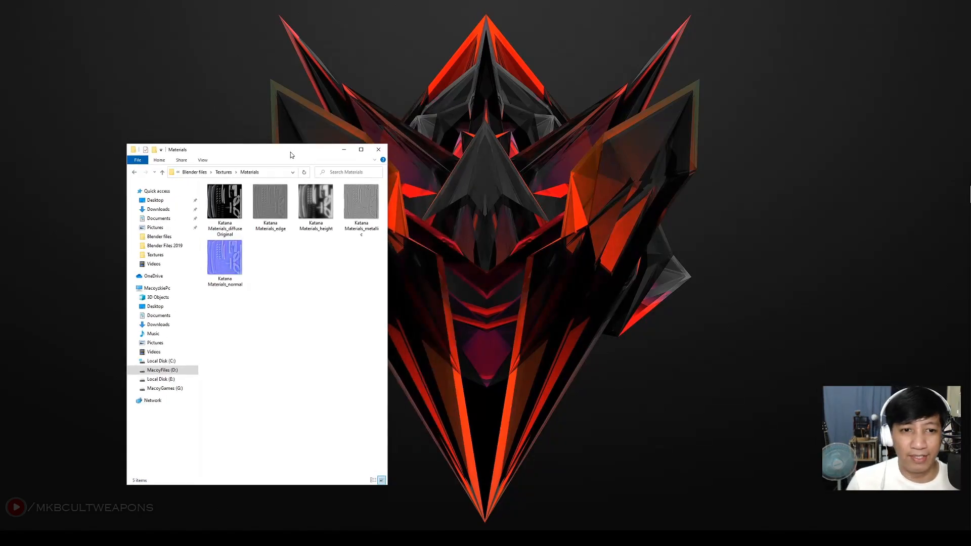
{"action": "left_click_drag", "start_coordinate": [280, 155], "coordinate": [849, 159]}
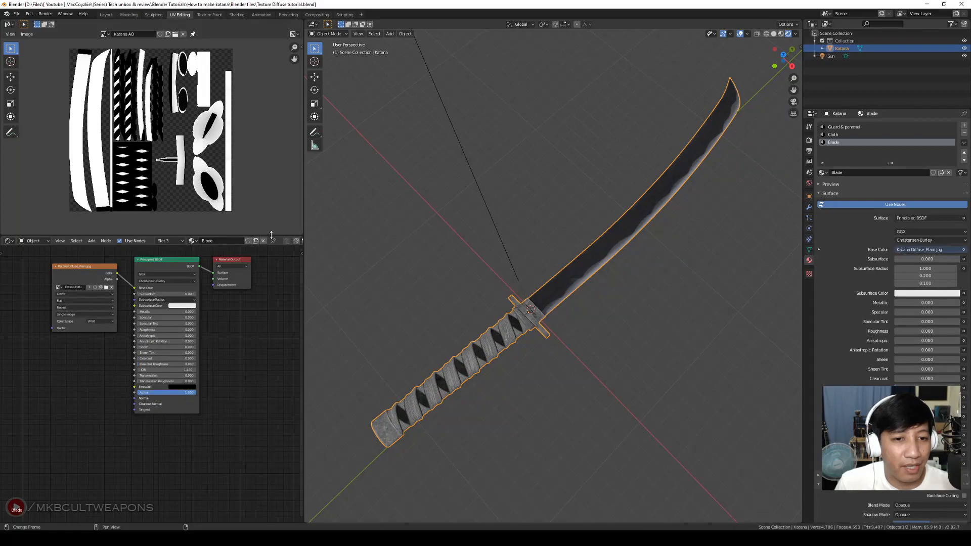
Step: In Blender, join the image editor area into the shader editor and widen it into the 3D viewport
{"action": "right_click", "coordinate": [250, 235]}
{"action": "left_click", "coordinate": [245, 255]}
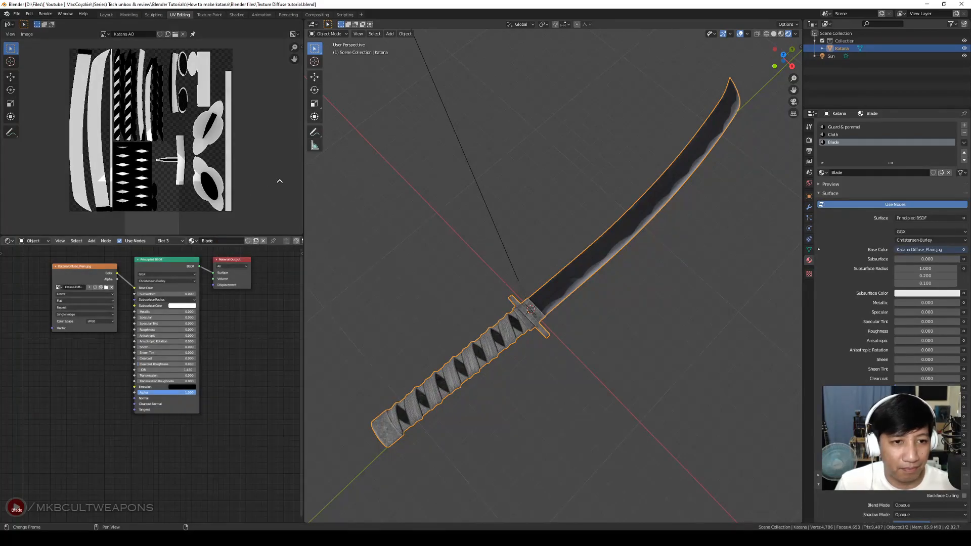
{"action": "left_click_drag", "start_coordinate": [305, 196], "coordinate": [540, 205]}
Step: Show the whole katana in top view and widen the shader editor further, leaving a narrow 3D viewport
{"action": "scroll", "coordinate": [684, 275], "scroll_direction": "down", "scroll_amount": 3}
{"action": "middle_click_drag", "start_coordinate": [685, 275], "coordinate": [755, 294]}
{"action": "scroll", "coordinate": [721, 291], "scroll_direction": "up", "scroll_amount": 3}
{"action": "key", "text": "KP_7"}
{"action": "scroll", "coordinate": [724, 299], "scroll_direction": "up", "scroll_amount": 2}
{"action": "scroll", "coordinate": [724, 293], "scroll_direction": "up", "scroll_amount": 1}
{"action": "left_click_drag", "start_coordinate": [538, 263], "coordinate": [639, 262]}
{"action": "scroll", "coordinate": [766, 250], "scroll_direction": "down", "scroll_amount": 1}
{"action": "middle_click_drag", "start_coordinate": [765, 249], "coordinate": [742, 256], "text": "shift"}
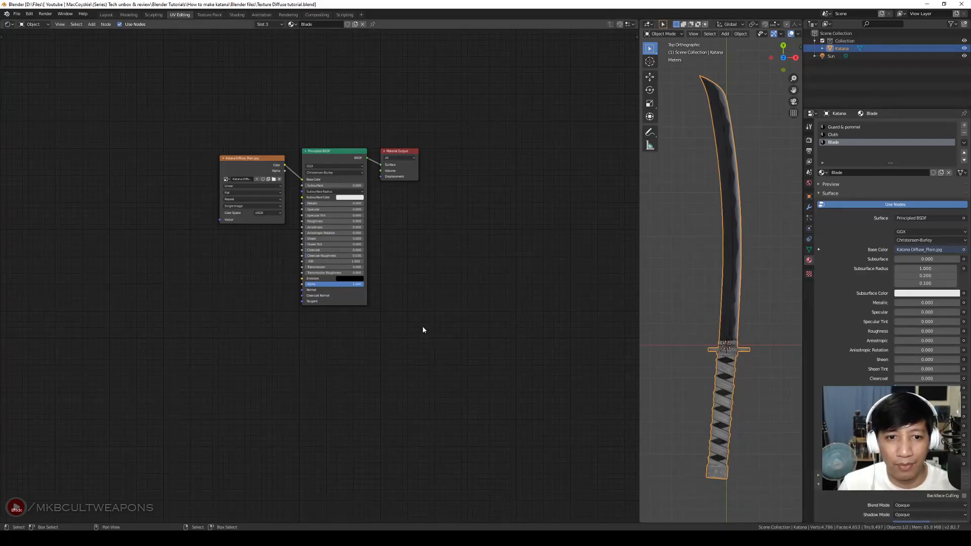